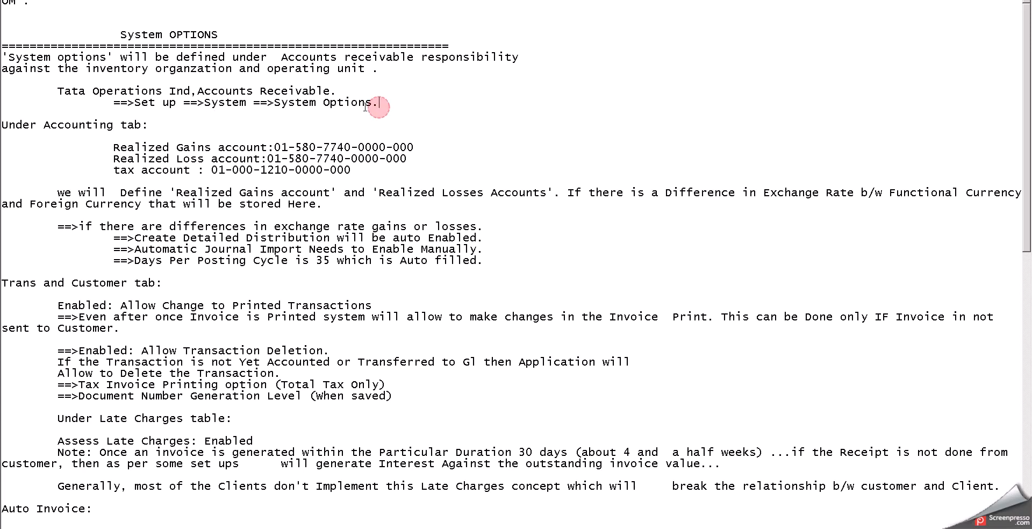
# - Review the System Options notes, covering the navigation path and the Accounting, Trans and Customer, Claims and Miscellaneous sections
pyautogui.moveTo(379, 103); pyautogui.dragTo(62, 91)
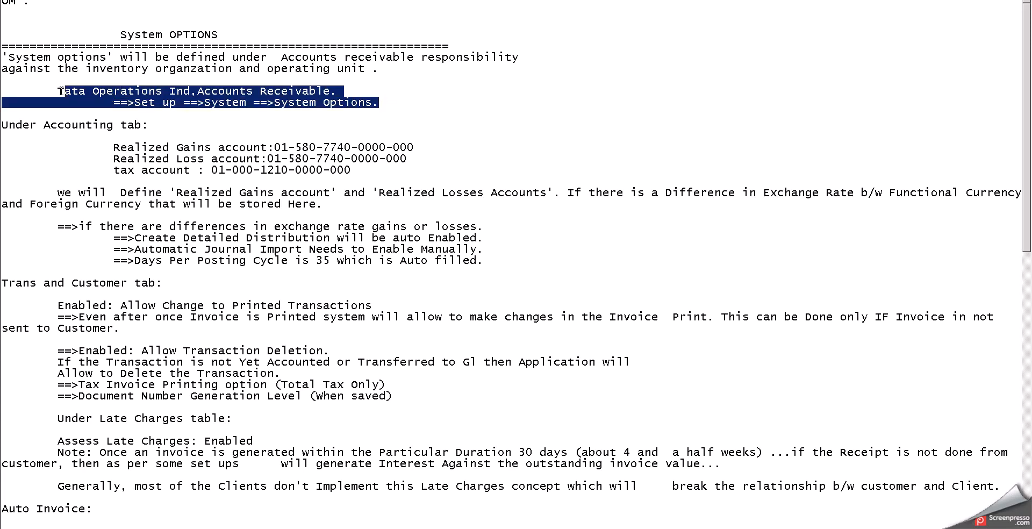
pyautogui.click(278, 135)
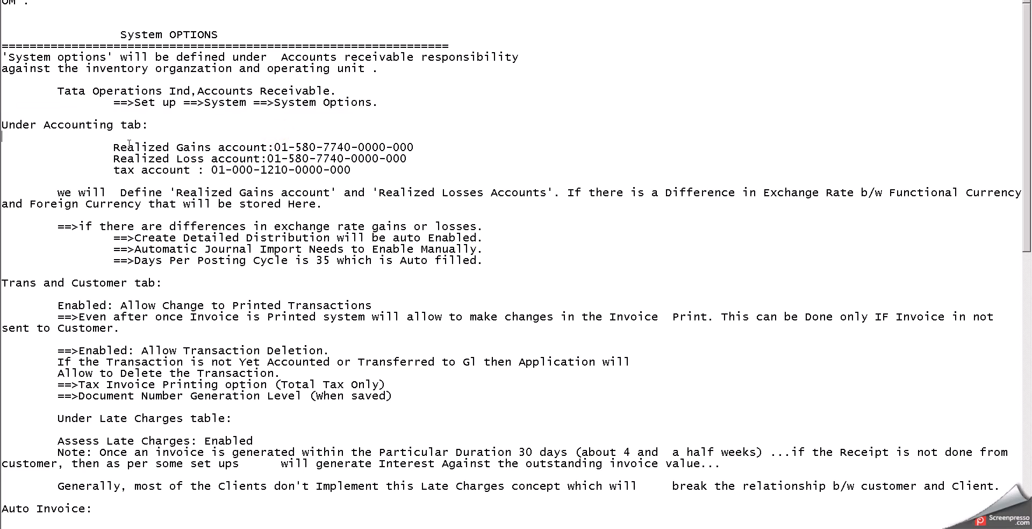
pyautogui.moveTo(148, 125); pyautogui.dragTo(44, 129)
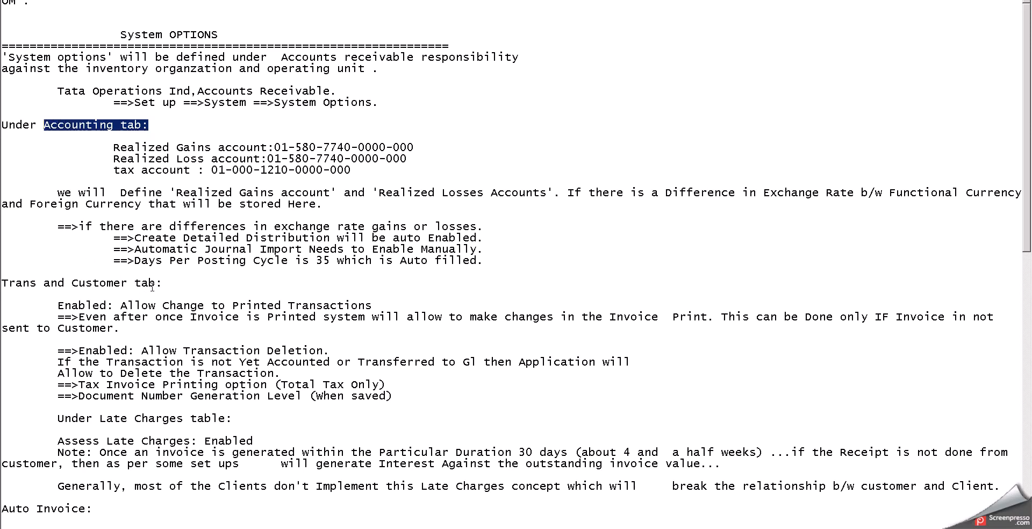
pyautogui.click(170, 283)
pyautogui.click(170, 283)
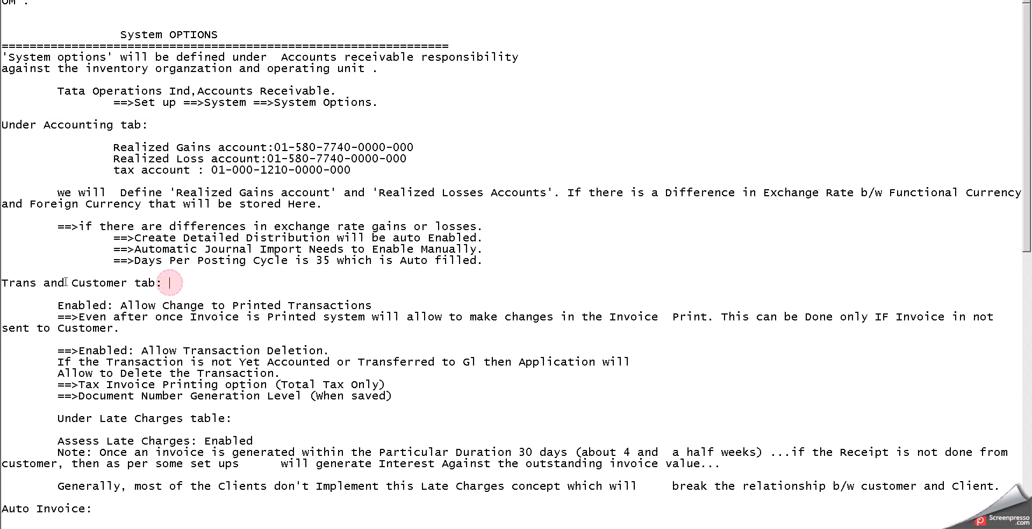
pyautogui.moveTo(65, 281); pyautogui.dragTo(2, 285)
pyautogui.scroll(-8, 144, 326)
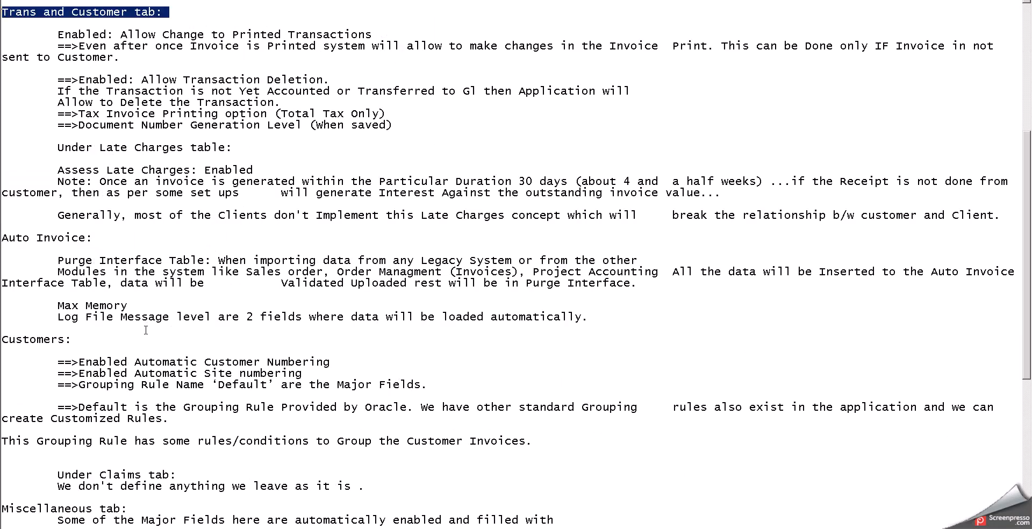
pyautogui.scroll(-2, 146, 330)
pyautogui.scroll(-5, 102, 344)
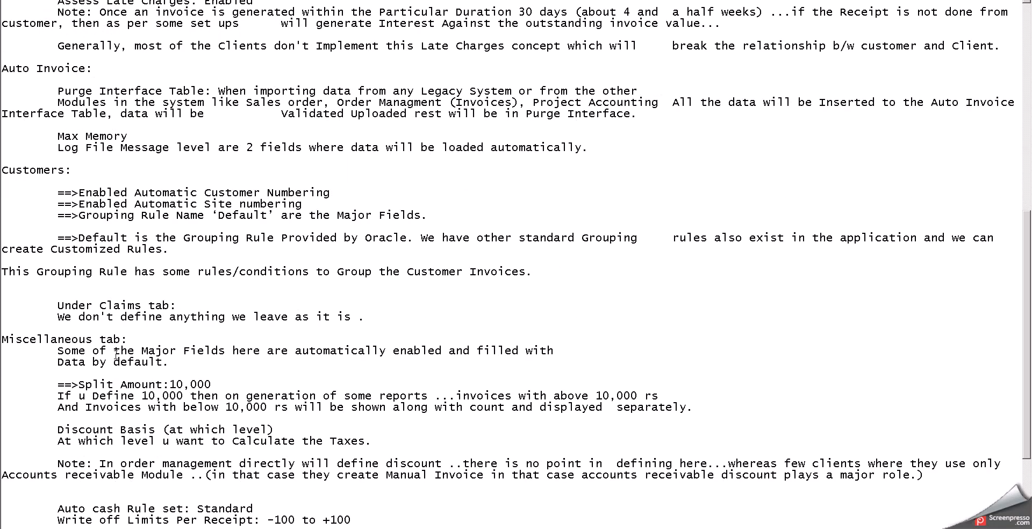
pyautogui.scroll(-2, 124, 363)
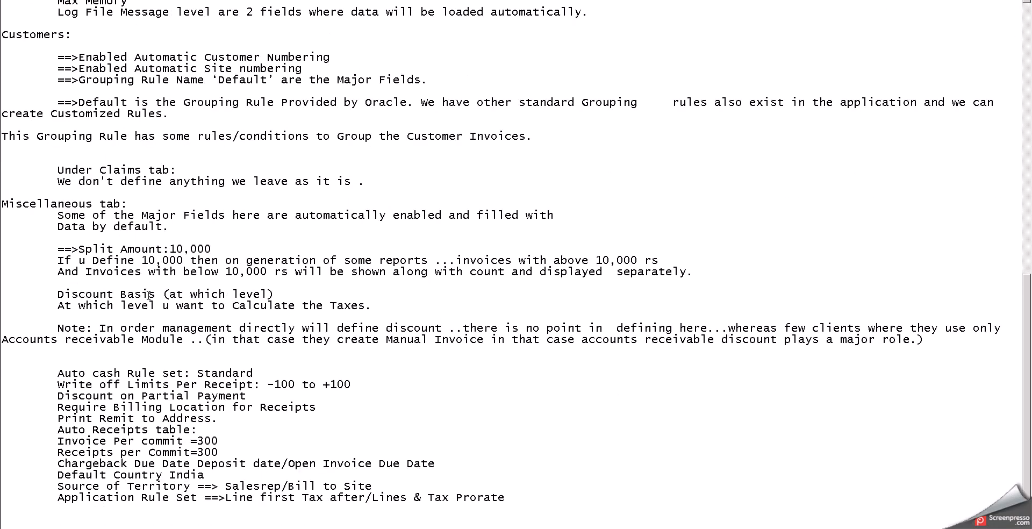
pyautogui.scroll(-1, 150, 298)
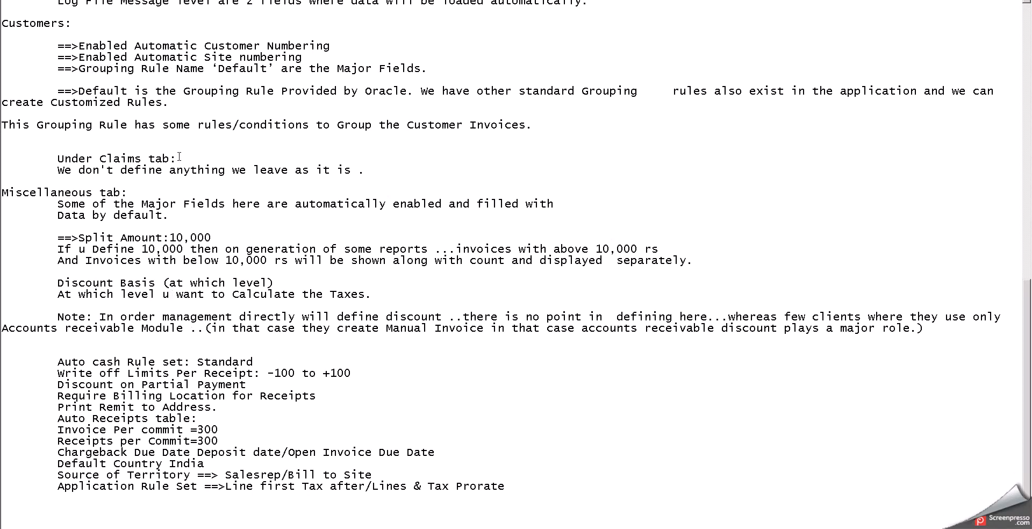
pyautogui.moveTo(177, 157); pyautogui.dragTo(51, 157)
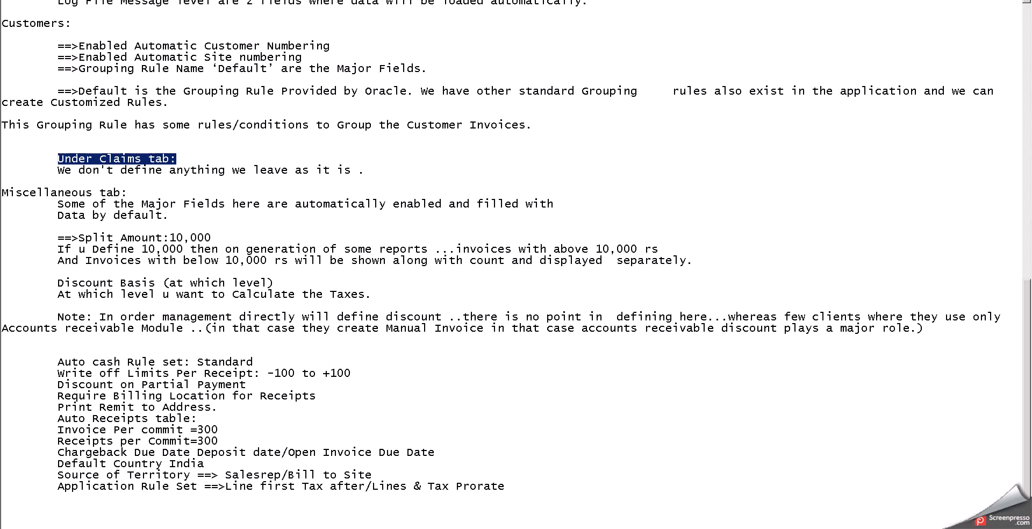
# - Switch to Oracle Applications and select the Tata Operations IND,Accounts Receivable responsibility
pyautogui.hotkey('alt', 'Tab')
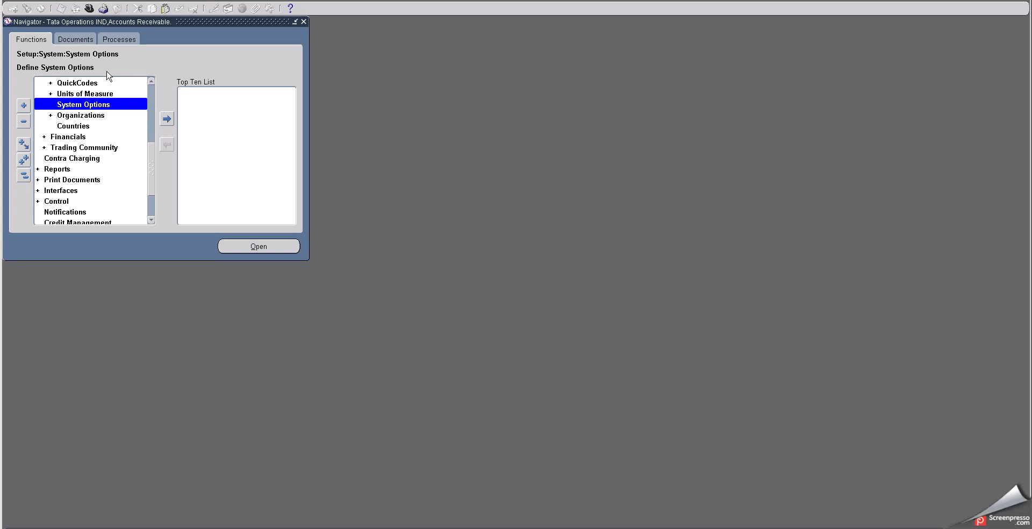
pyautogui.click(89, 8)
pyautogui.click(114, 180)
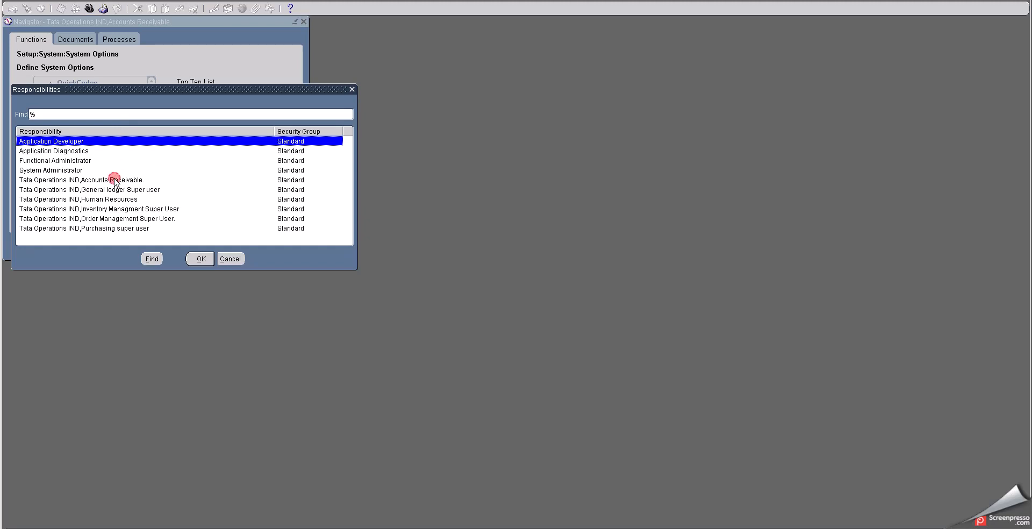
pyautogui.click(209, 258)
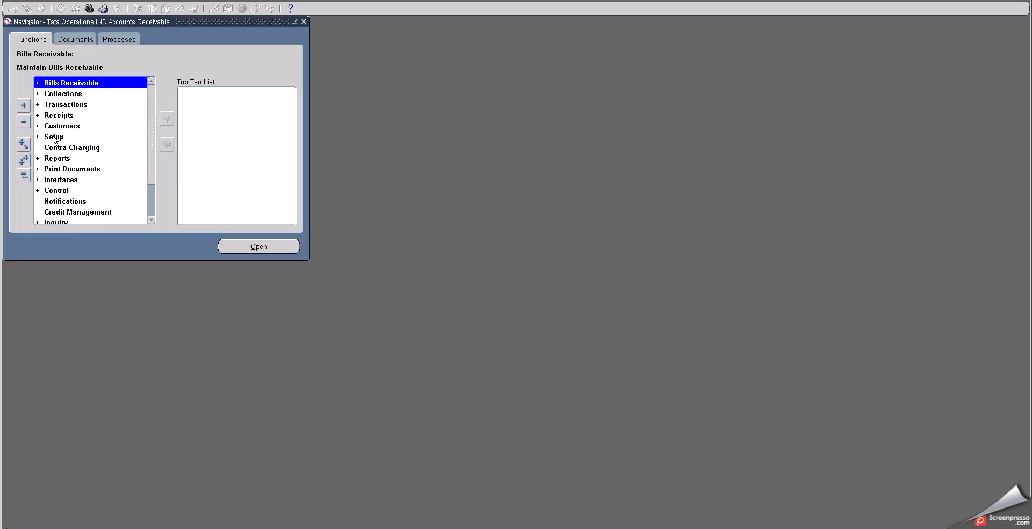
# - Open the System Options form from the System functions under Setup and move its window clear of the function list
pyautogui.doubleClick(54, 137)
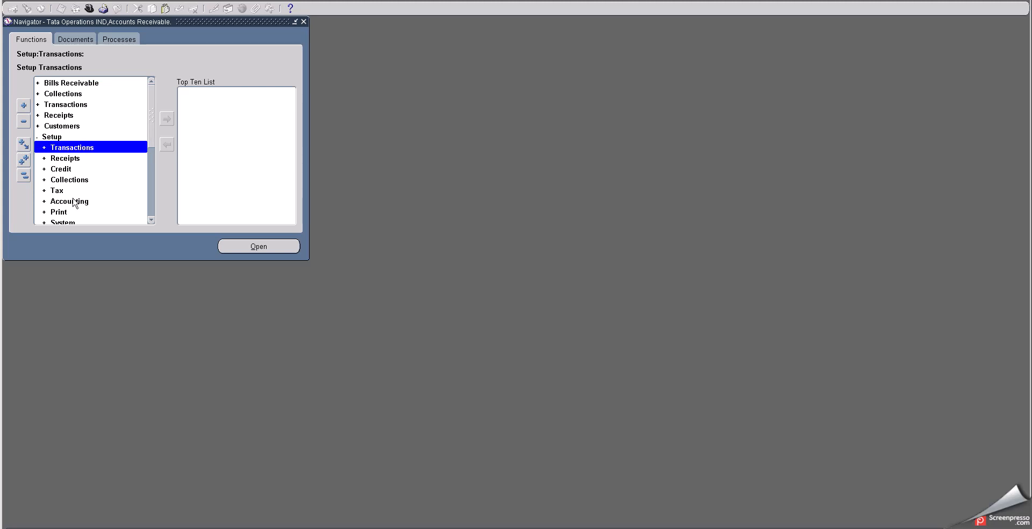
pyautogui.scroll(-2, 76, 202)
pyautogui.doubleClick(67, 158)
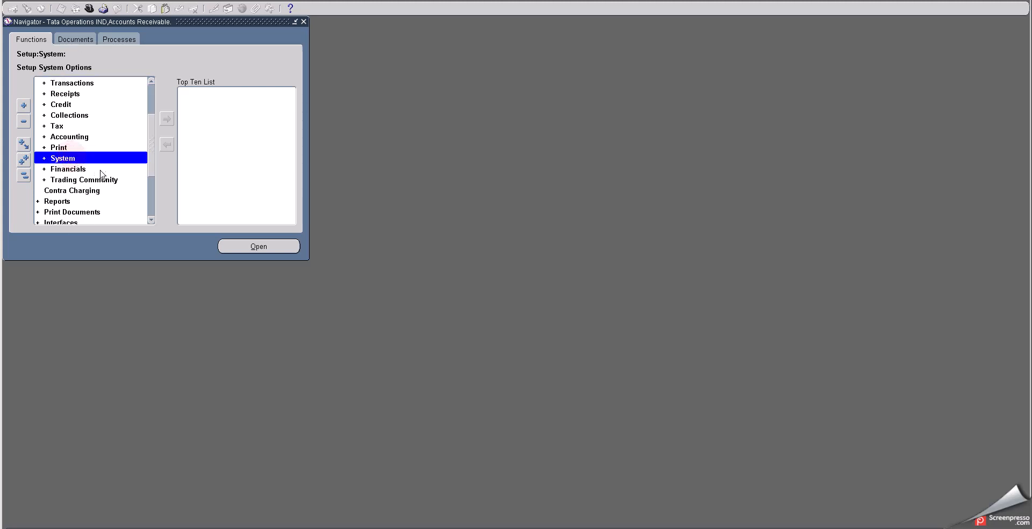
pyautogui.scroll(-1, 112, 175)
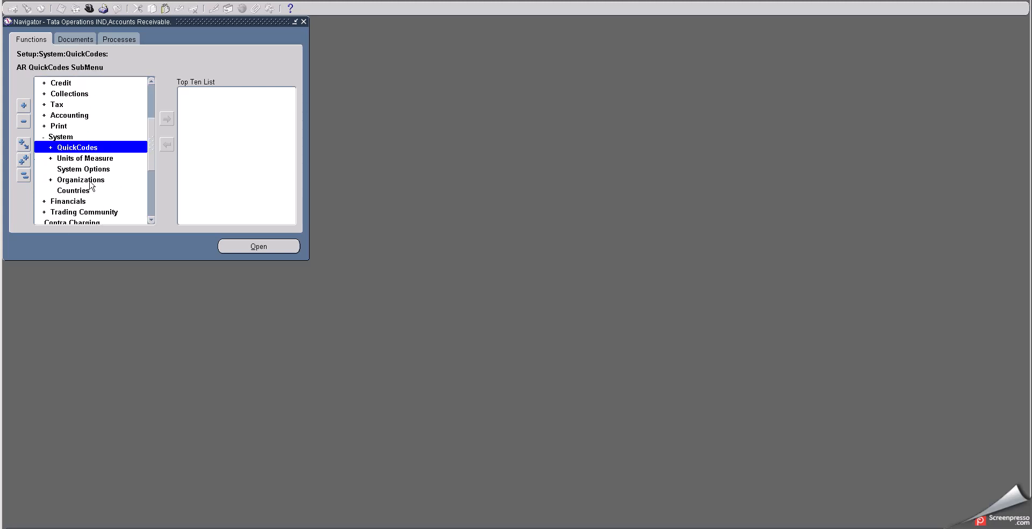
pyautogui.click(81, 169)
pyautogui.doubleClick(81, 170)
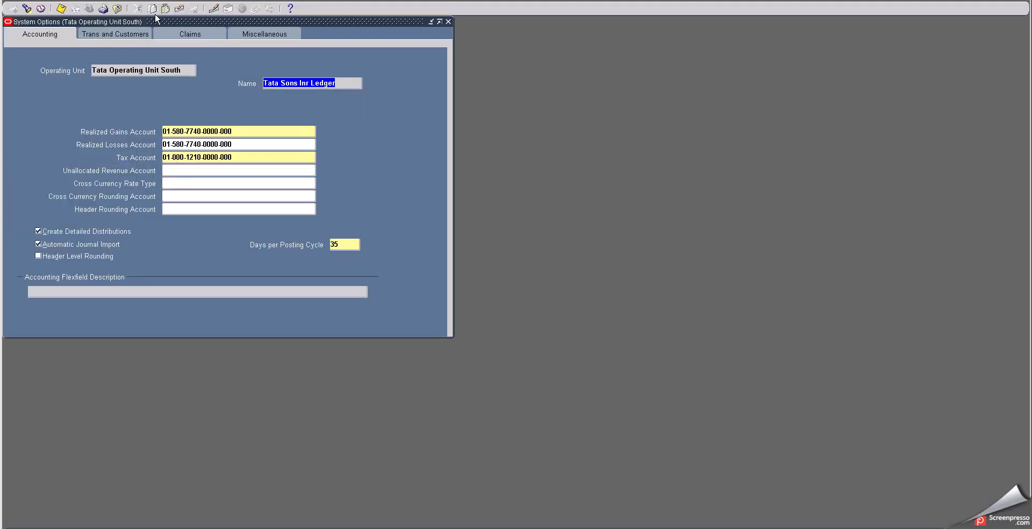
pyautogui.moveTo(157, 20); pyautogui.dragTo(263, 40)
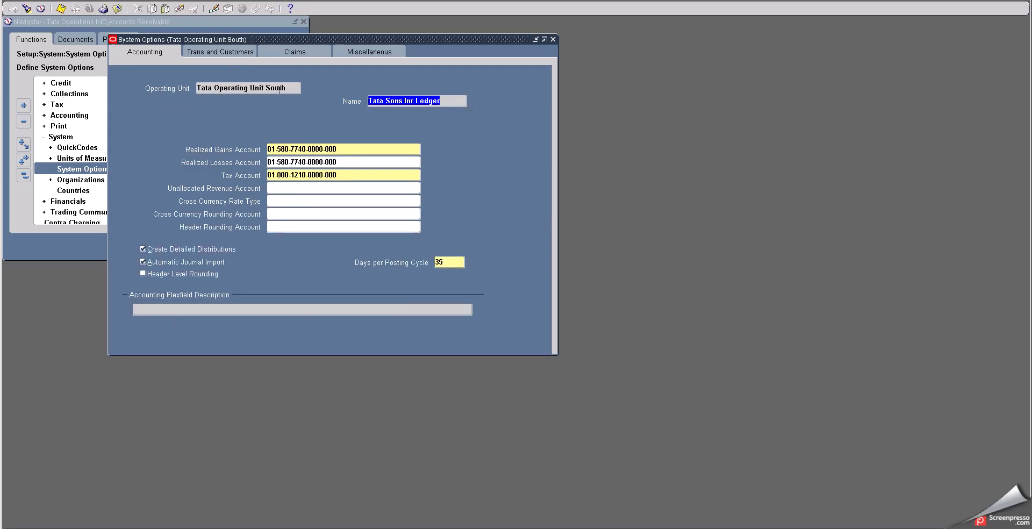
# - Examine the operating unit, ledger name, Realized Gains Account, Tax Account and Days per Posting Cycle in the accounting options
pyautogui.click(293, 87)
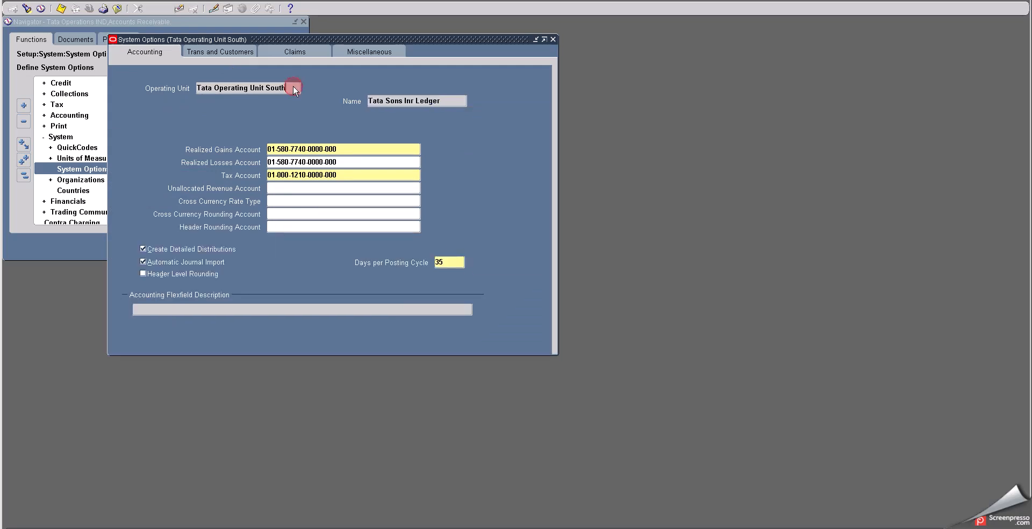
pyautogui.doubleClick(294, 87)
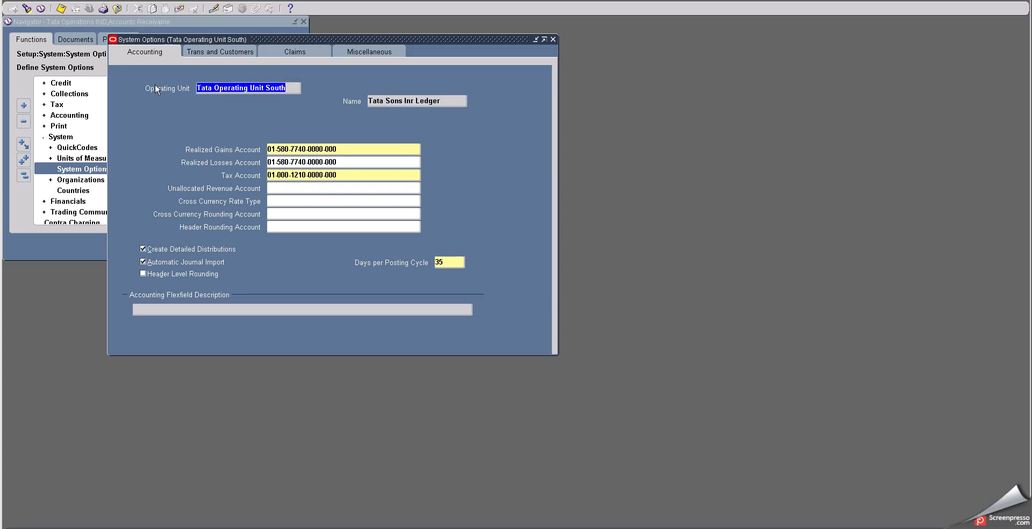
pyautogui.click(288, 88)
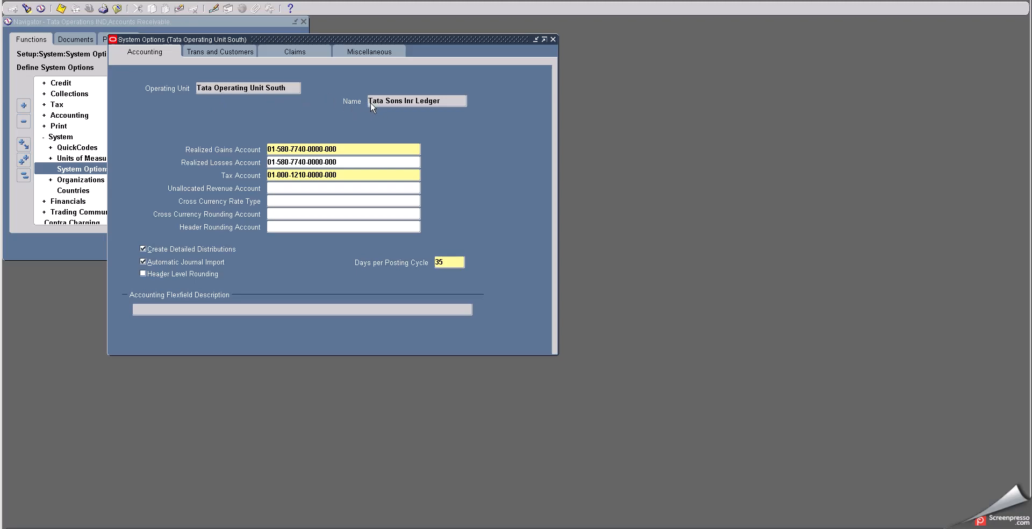
pyautogui.click(451, 101)
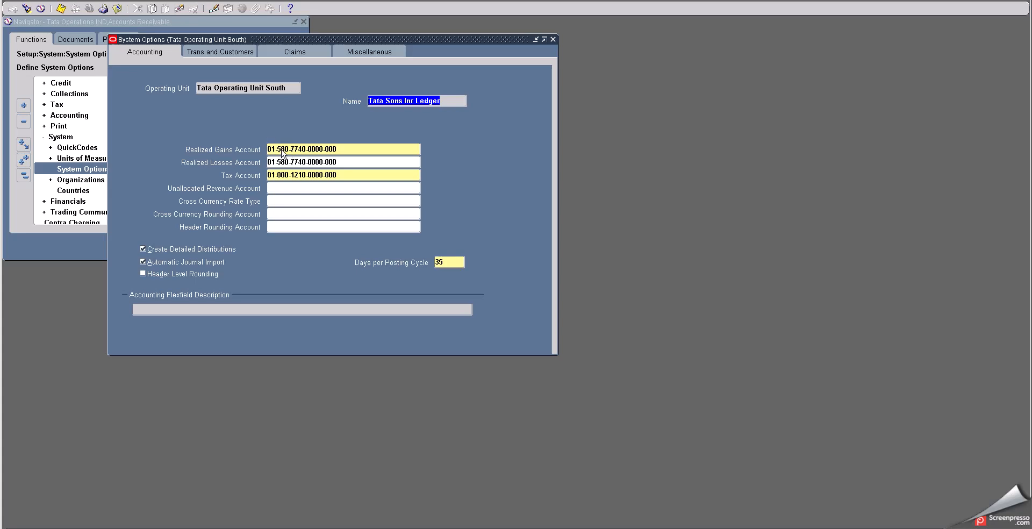
pyautogui.click(312, 149)
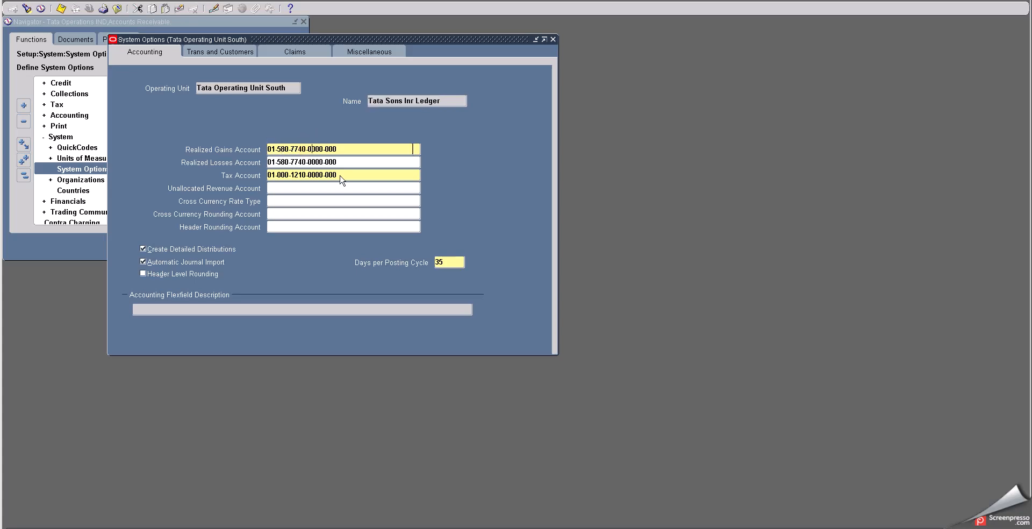
pyautogui.click(321, 174)
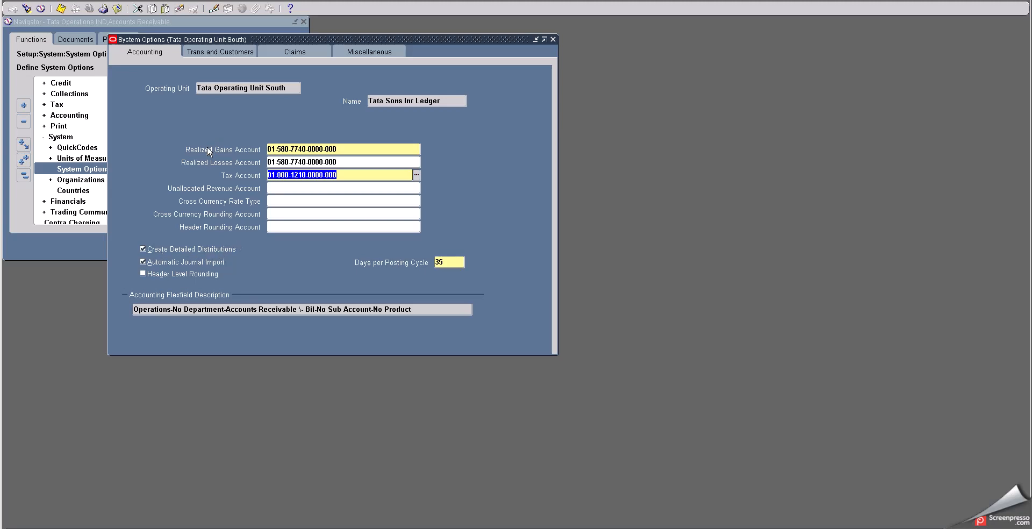
pyautogui.click(450, 263)
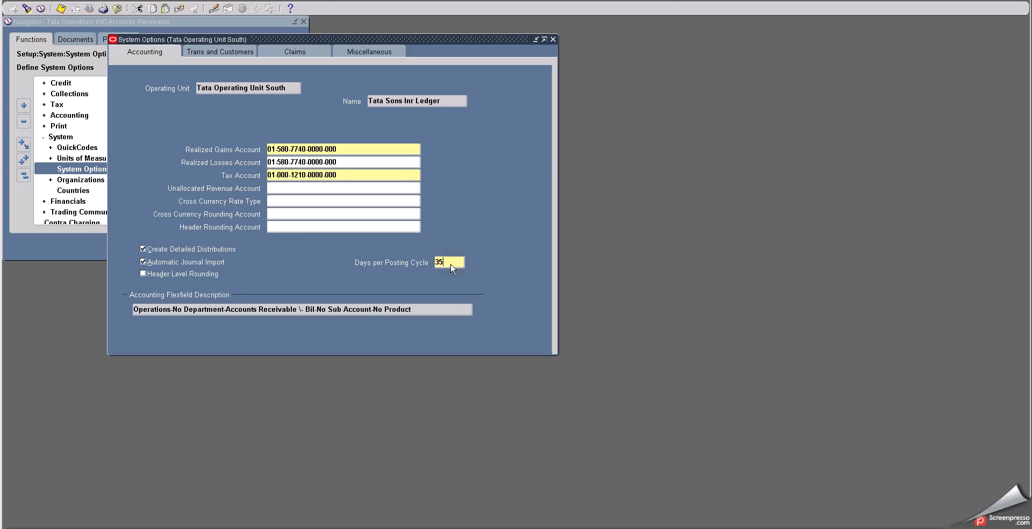
pyautogui.doubleClick(450, 262)
# - Inspect the realized gains and losses accounts, including the Realized Gains Account's flexfield segments, and accept the existing combination
pyautogui.click(341, 155)
pyautogui.moveTo(268, 149); pyautogui.dragTo(353, 155)
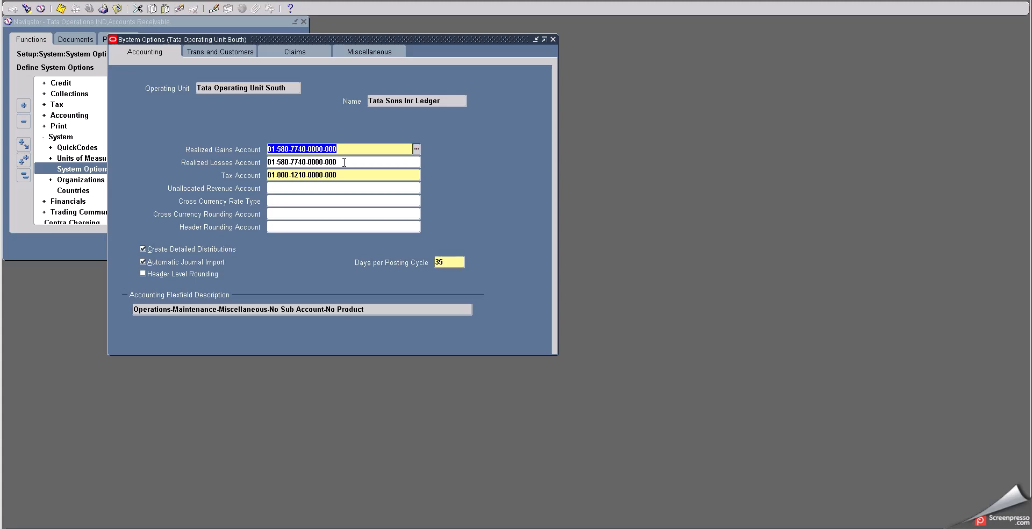
pyautogui.press('Tab')
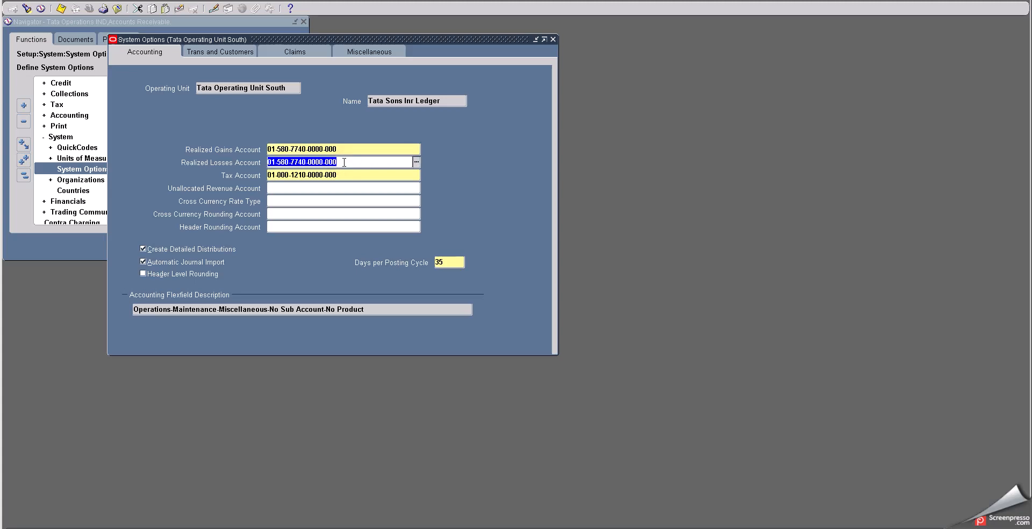
pyautogui.hotkey('shift', 'Tab')
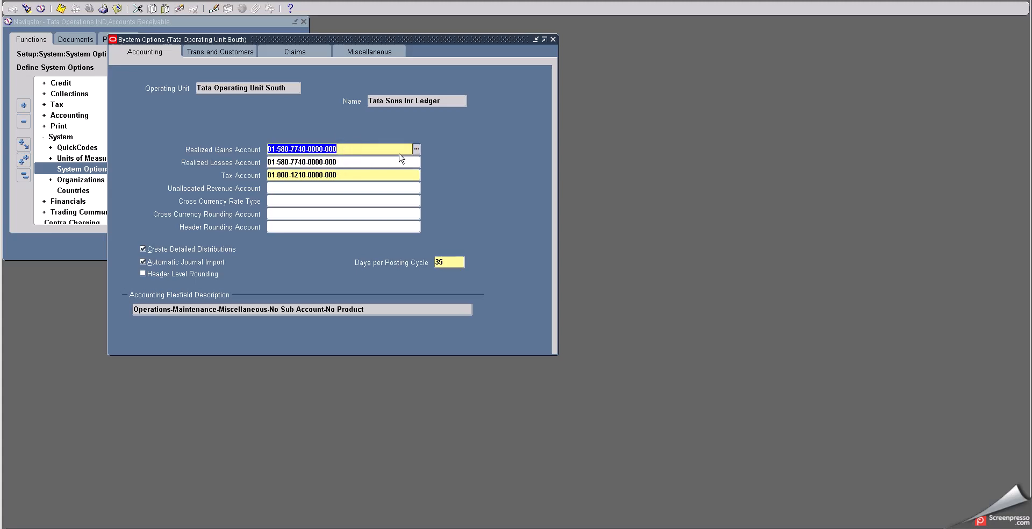
pyautogui.click(418, 150)
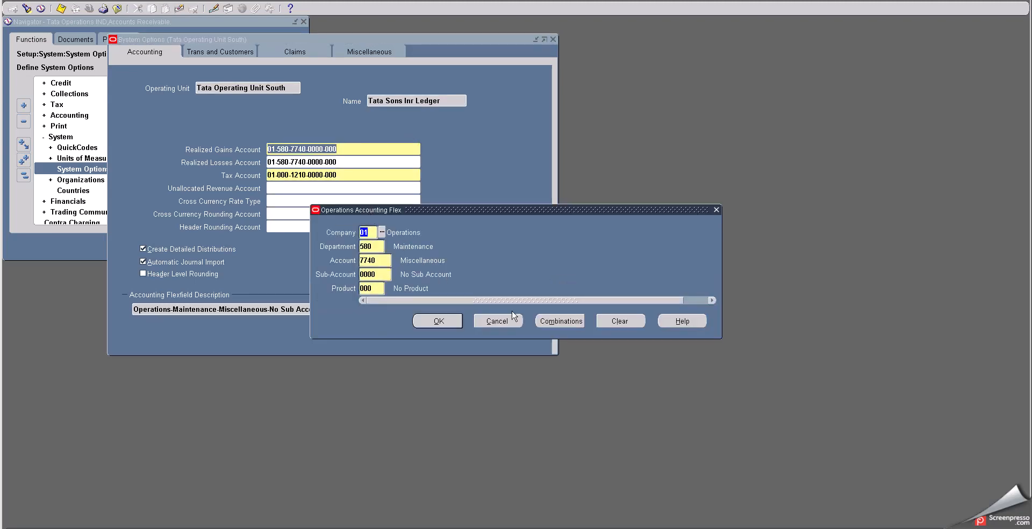
pyautogui.click(455, 318)
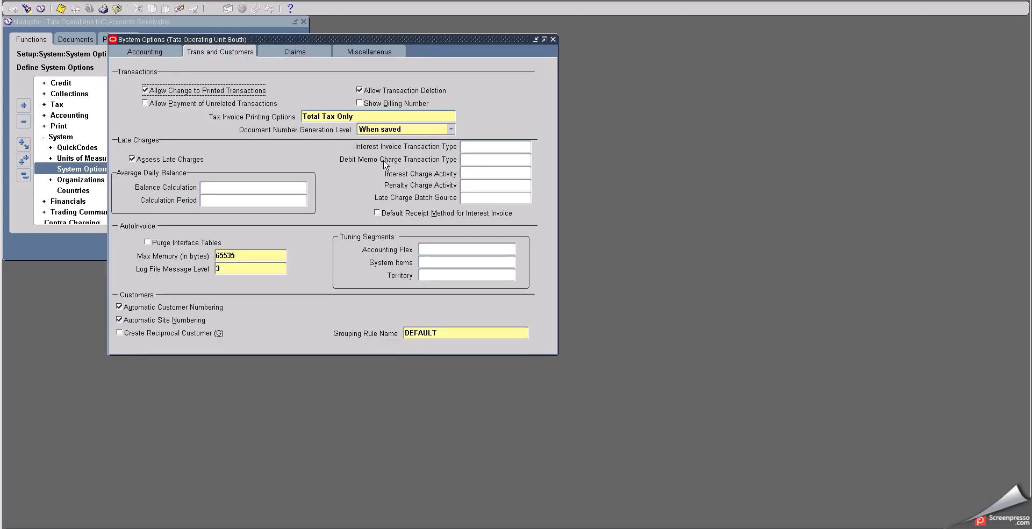
# - Return to the accounting options and check the tax, realized gains and realized losses accounts, Automatic Journal Import and Days per Posting Cycle
pyautogui.click(168, 52)
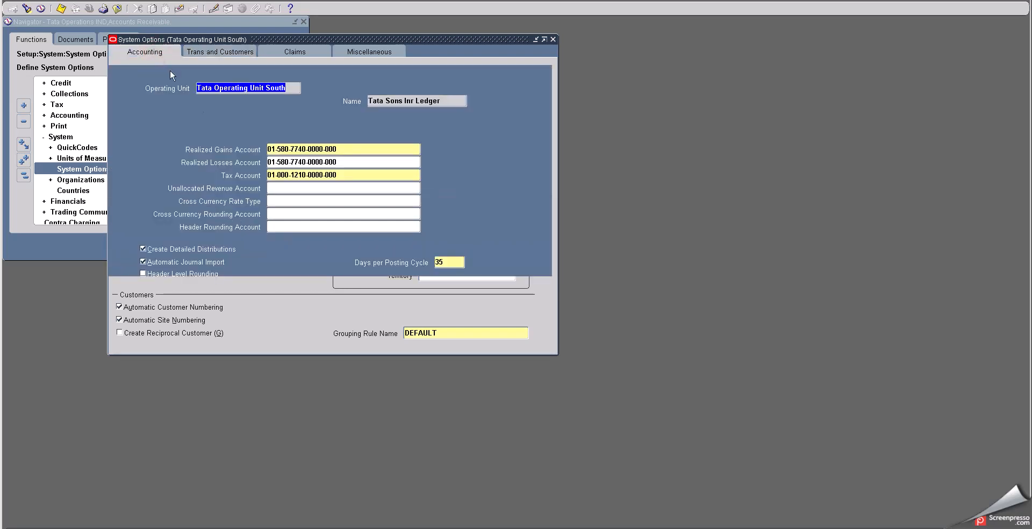
pyautogui.click(291, 175)
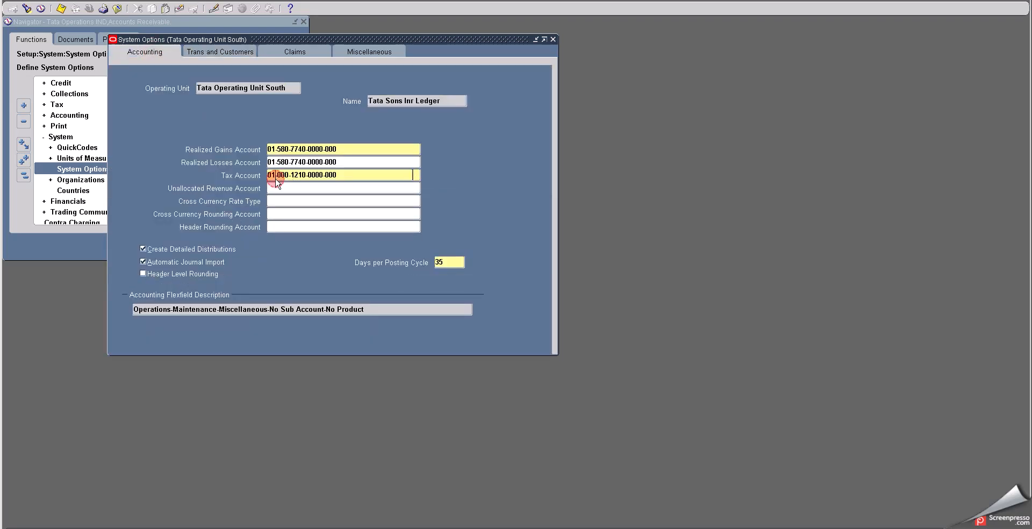
pyautogui.click(344, 176)
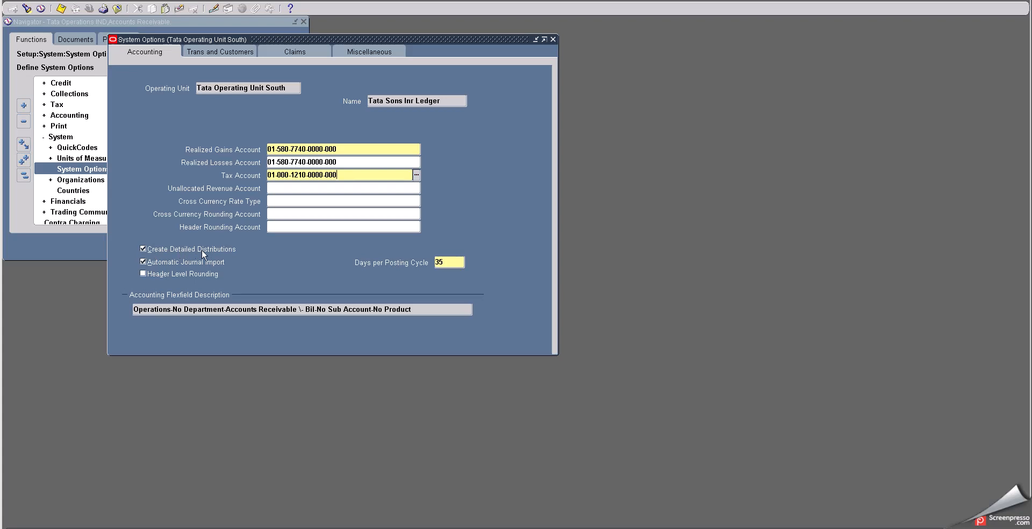
pyautogui.click(143, 263)
pyautogui.doubleClick(448, 261)
pyautogui.click(323, 144)
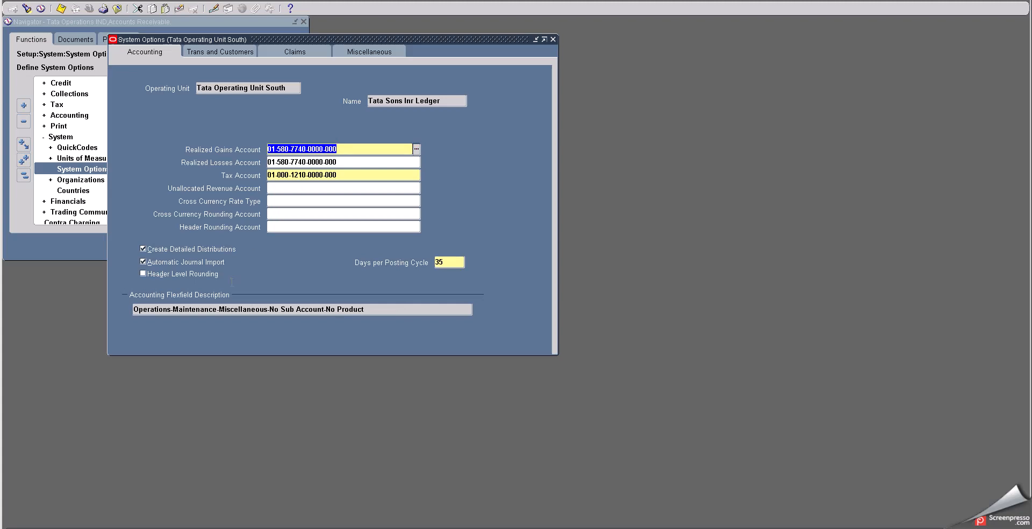
pyautogui.click(302, 161)
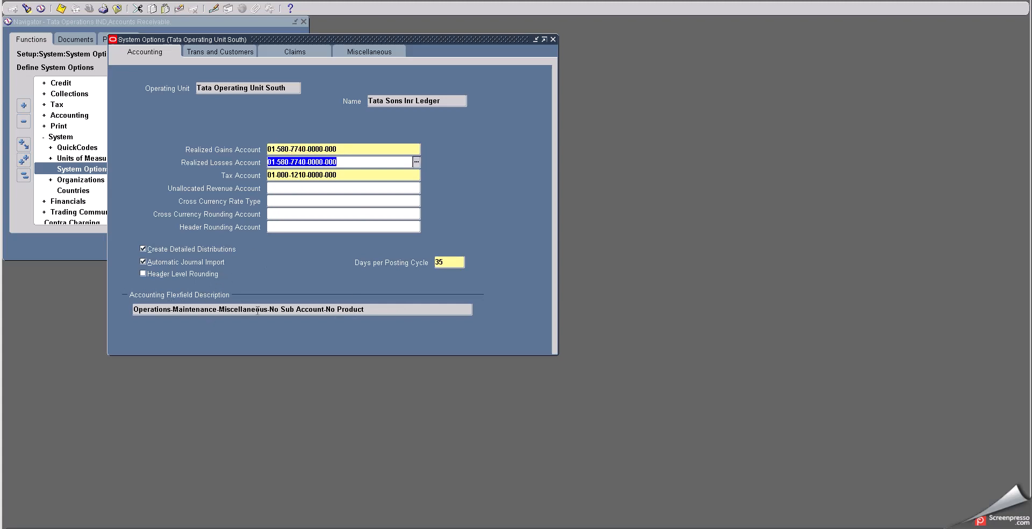
pyautogui.click(279, 174)
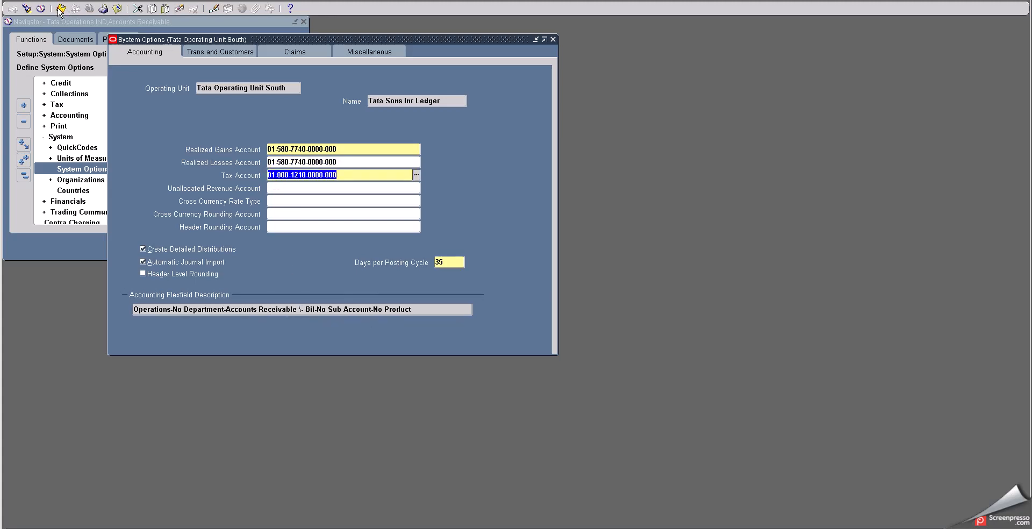
# - Review the transaction and customer options, including the Tax Invoice Printing Options choices, and keep Document Number Generation Level at When saved
pyautogui.click(210, 55)
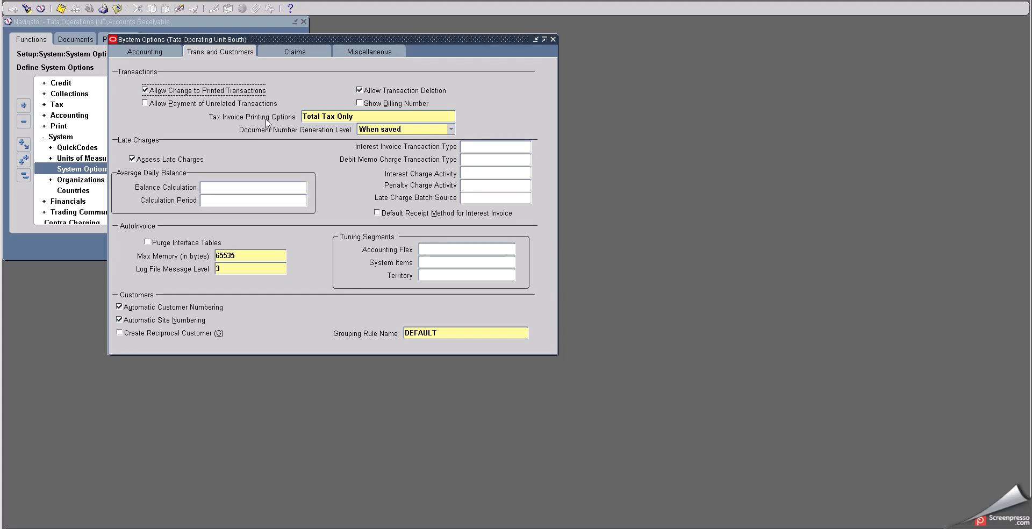
pyautogui.click(327, 118)
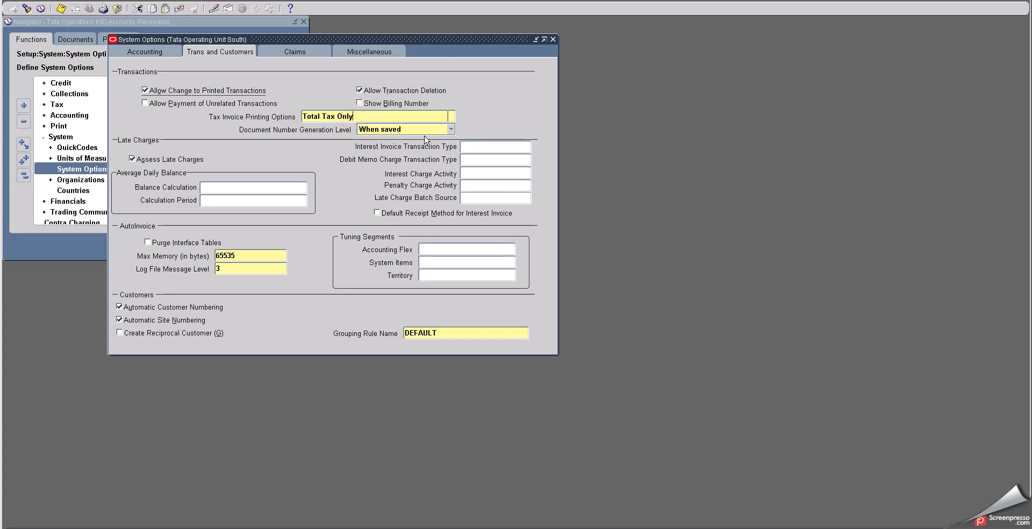
pyautogui.tripleClick(319, 121)
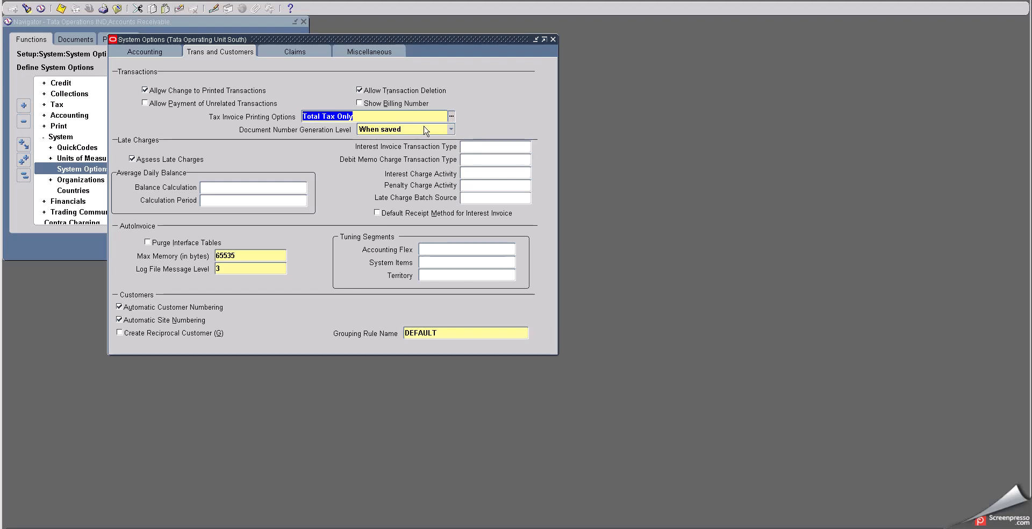
pyautogui.click(452, 116)
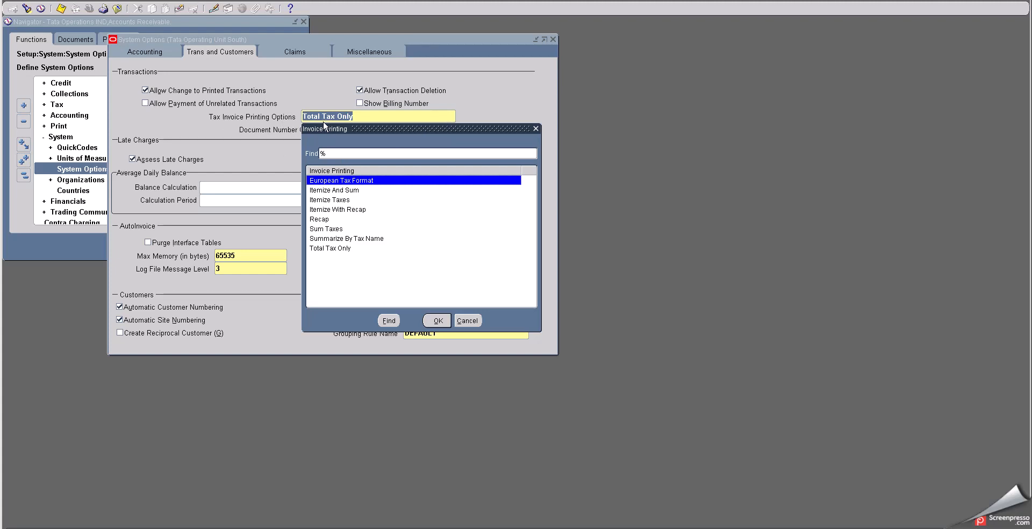
pyautogui.click(467, 320)
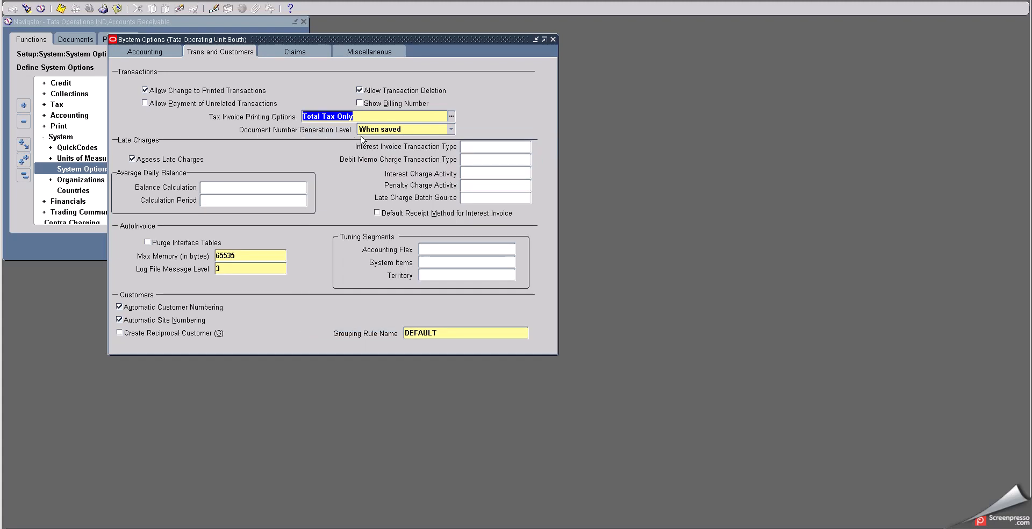
pyautogui.click(388, 130)
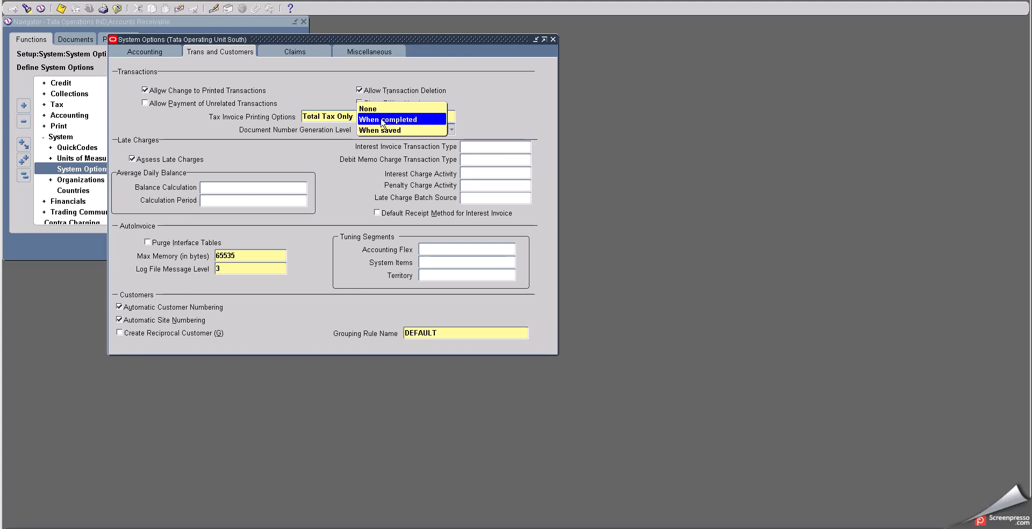
pyautogui.click(380, 131)
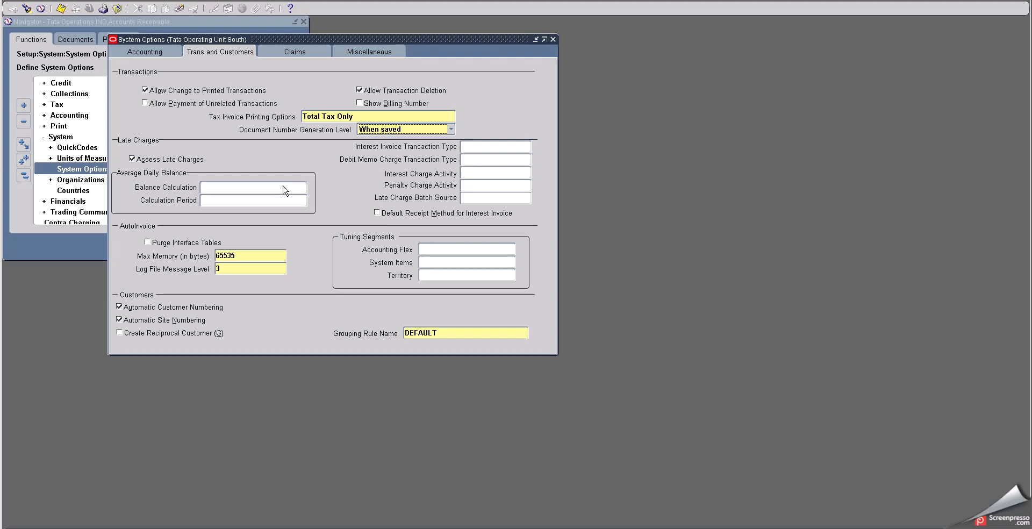
# - Check the AutoInvoice settings for Purge Interface Tables, Max Memory and Log File Message Level, leaving Purge Interface Tables disabled
pyautogui.click(148, 243)
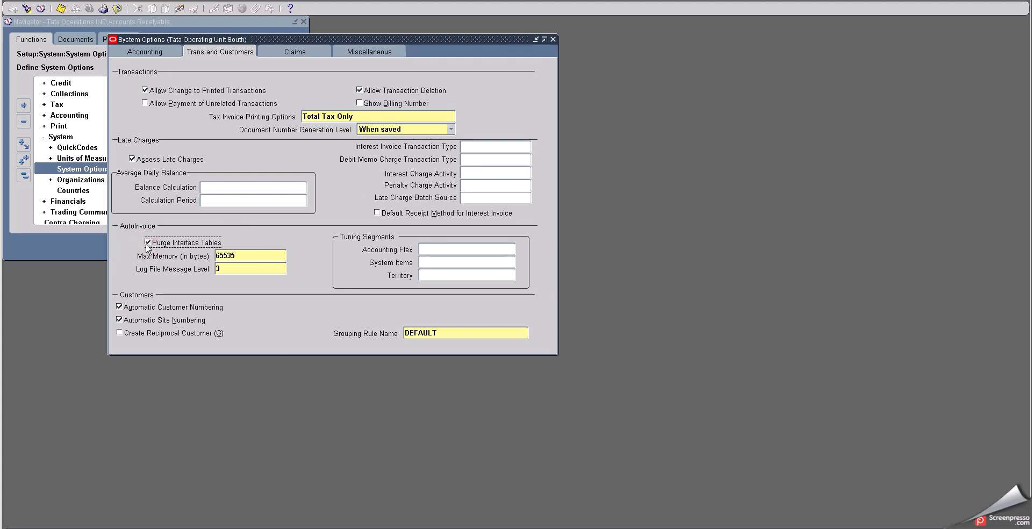
pyautogui.click(146, 244)
pyautogui.doubleClick(238, 255)
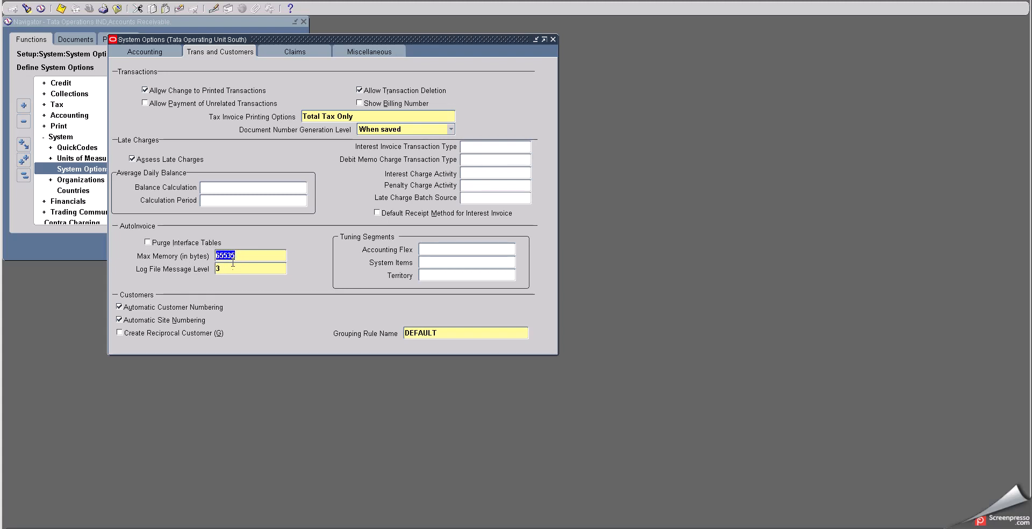
pyautogui.doubleClick(231, 269)
# - Look through the available customer Grouping Rule Names and close the list without choosing another rule
pyautogui.click(444, 335)
pyautogui.doubleClick(443, 334)
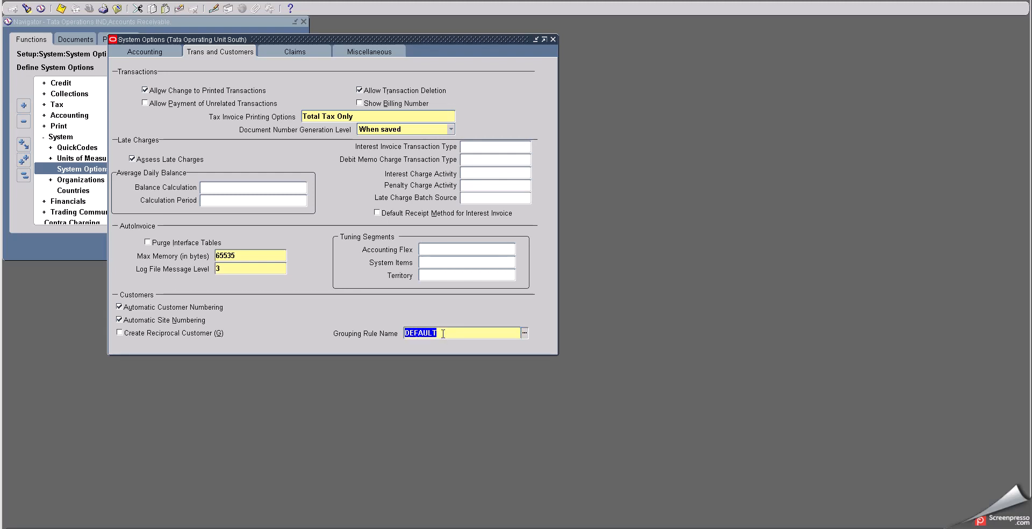
pyautogui.click(524, 333)
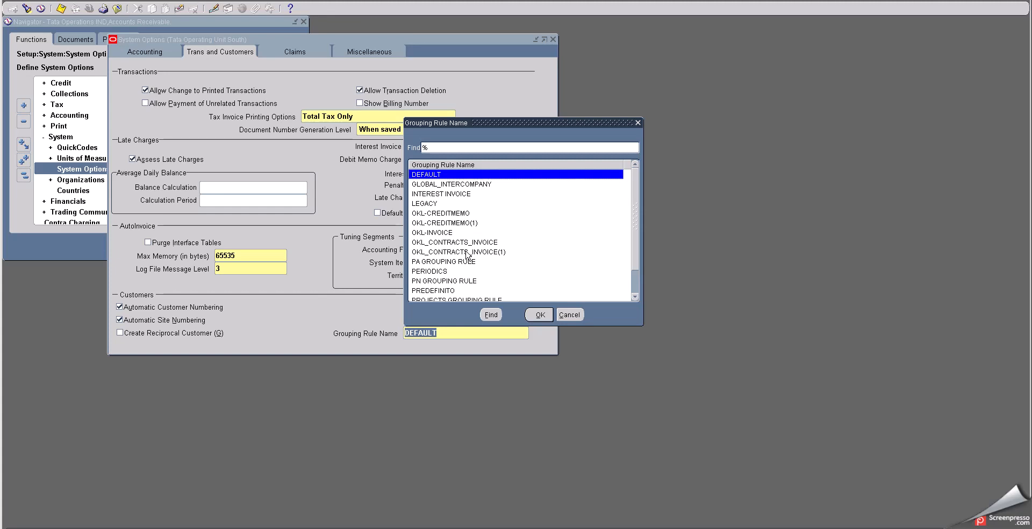
pyautogui.click(571, 315)
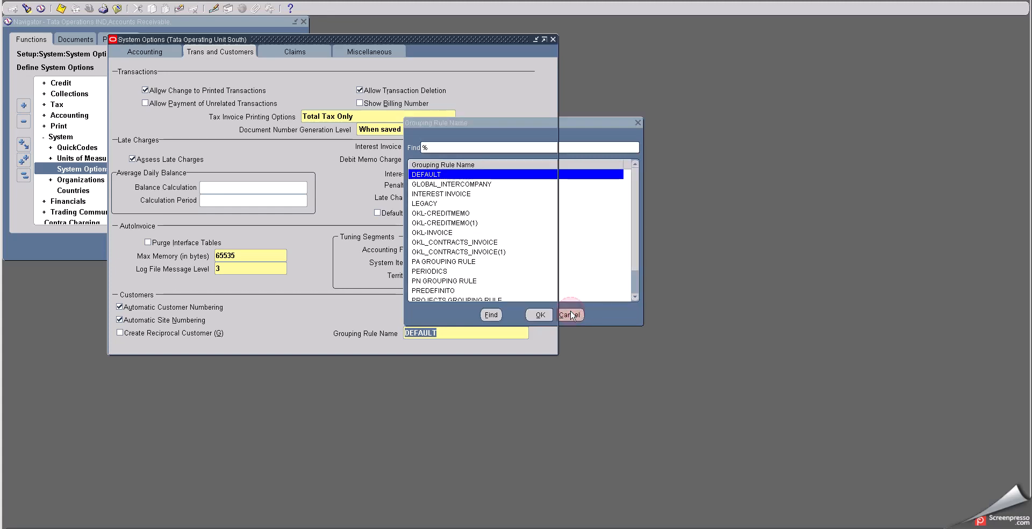
pyautogui.click(454, 331)
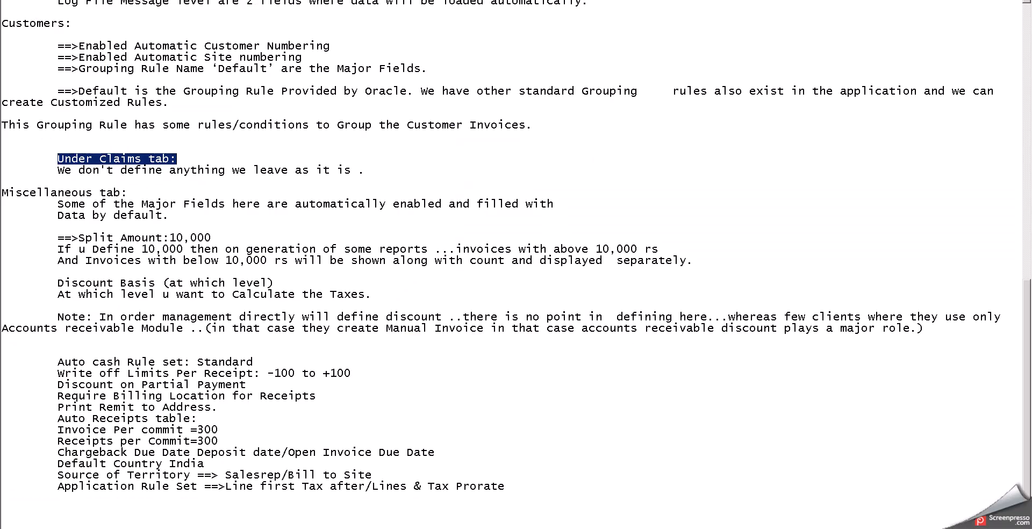
# - Read the setup notes on AutoInvoice, customer numbering and the default grouping rule, and return to the System Options form
pyautogui.scroll(3, 340, 323)
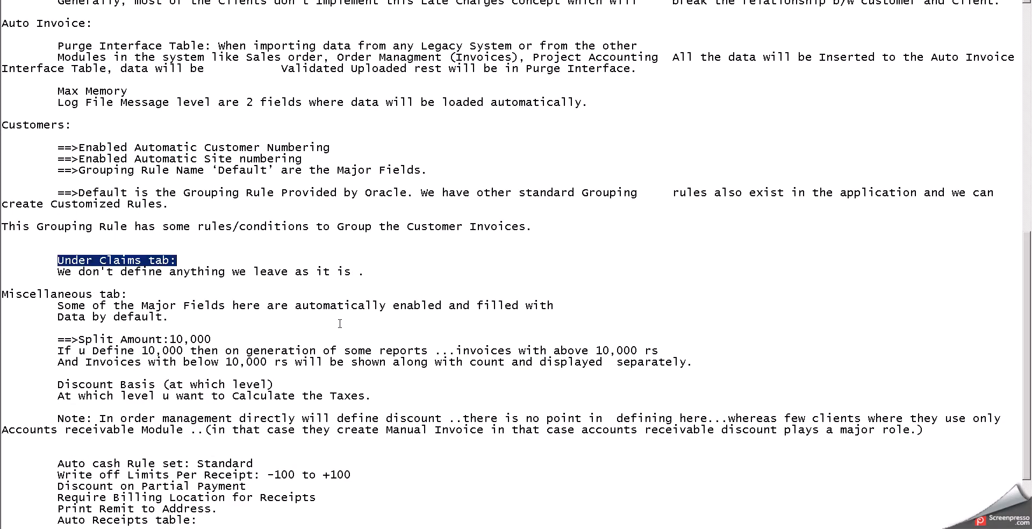
pyautogui.scroll(1, 242, 263)
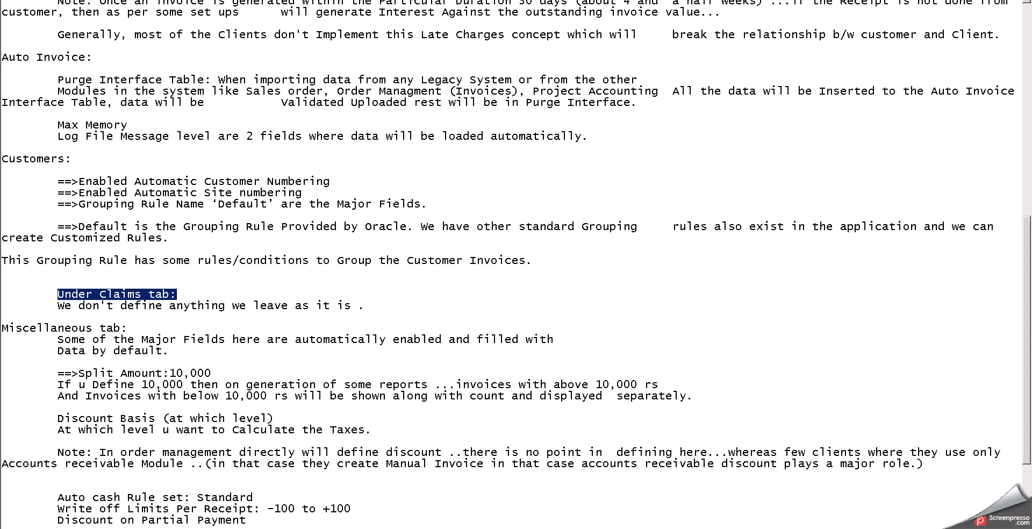
pyautogui.hotkey('alt', 'Tab')
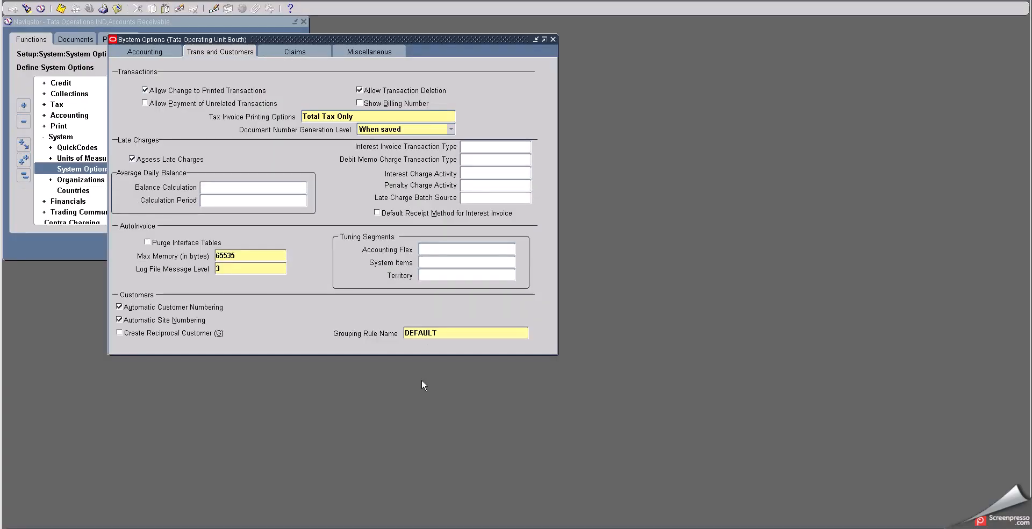
# - Save the System Options and check the accounting and claims settings
pyautogui.click(432, 334)
pyautogui.click(63, 10)
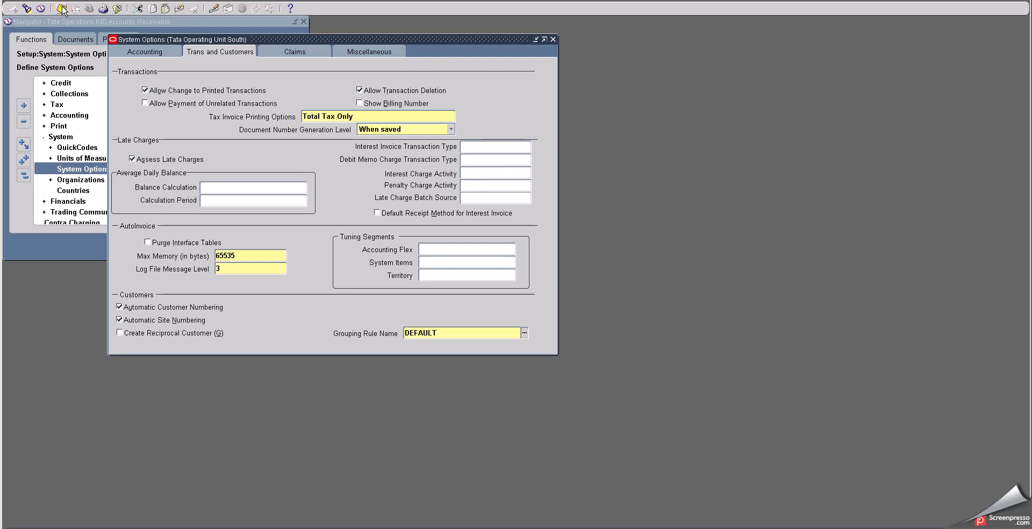
pyautogui.click(151, 52)
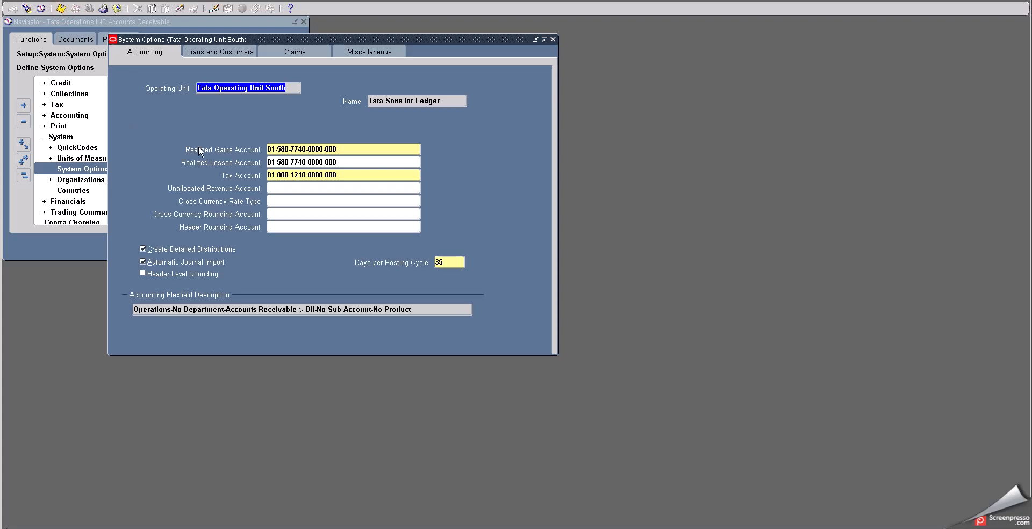
pyautogui.click(293, 57)
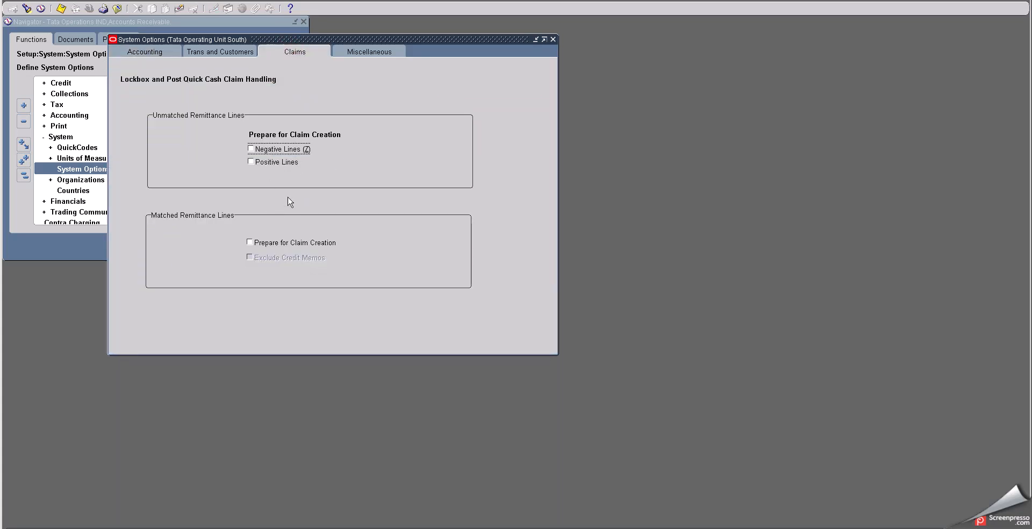
# - Set the Split Amount to 10000 in the miscellaneous options
pyautogui.click(359, 52)
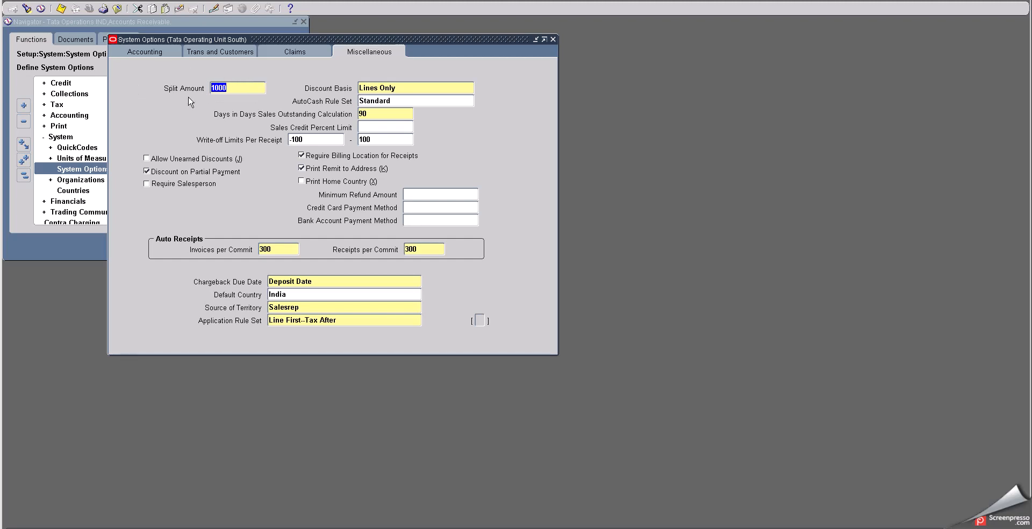
pyautogui.click(213, 88)
pyautogui.click(241, 88)
# - Examine the available Discount Basis choices and close the list without selecting a different one
pyautogui.click(404, 90)
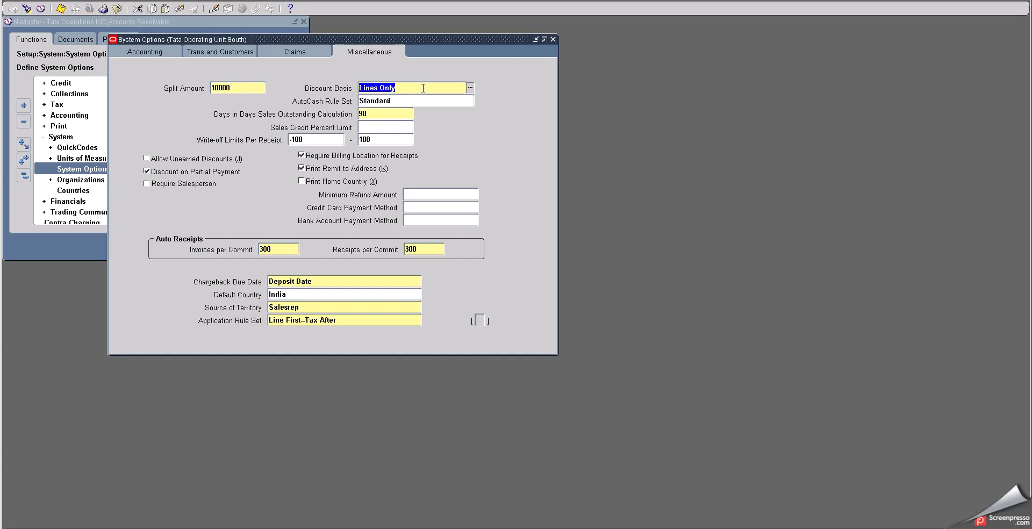
pyautogui.click(470, 88)
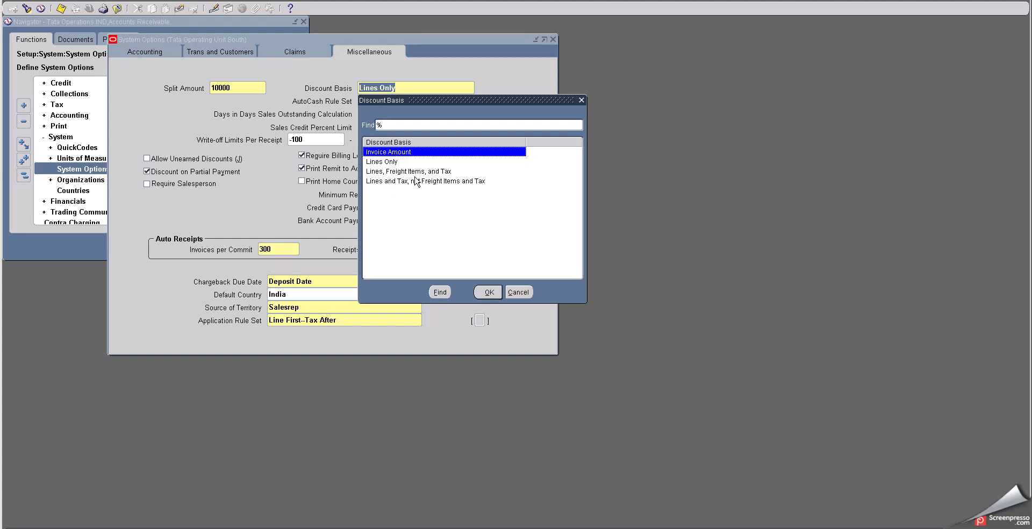
pyautogui.click(518, 292)
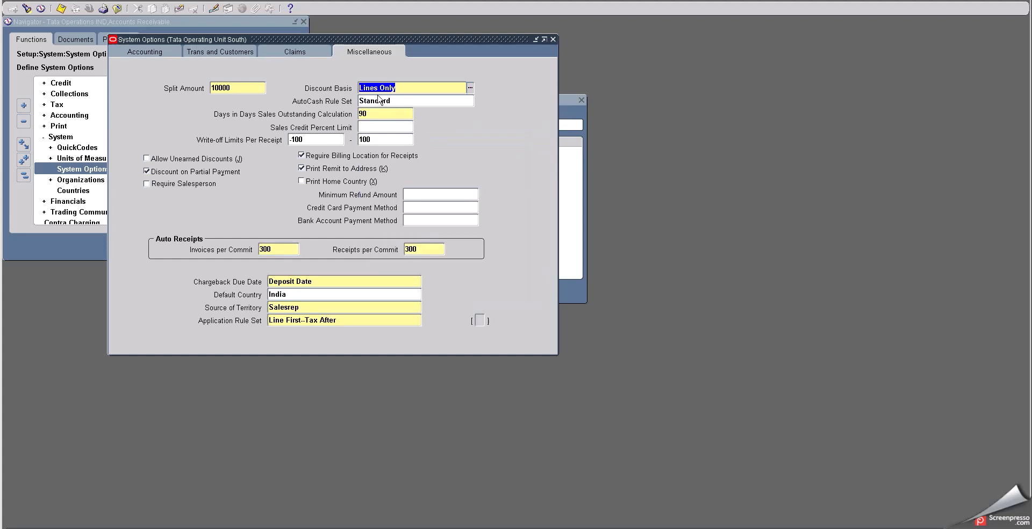
pyautogui.click(410, 88)
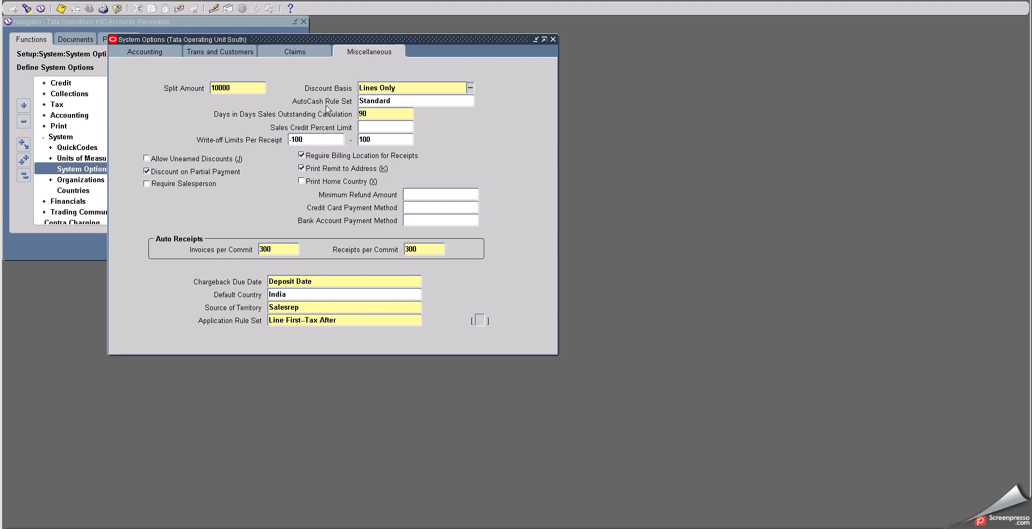
# - Choose Standard as the AutoCash Rule Set from the available rule sets
pyautogui.click(398, 102)
pyautogui.doubleClick(408, 106)
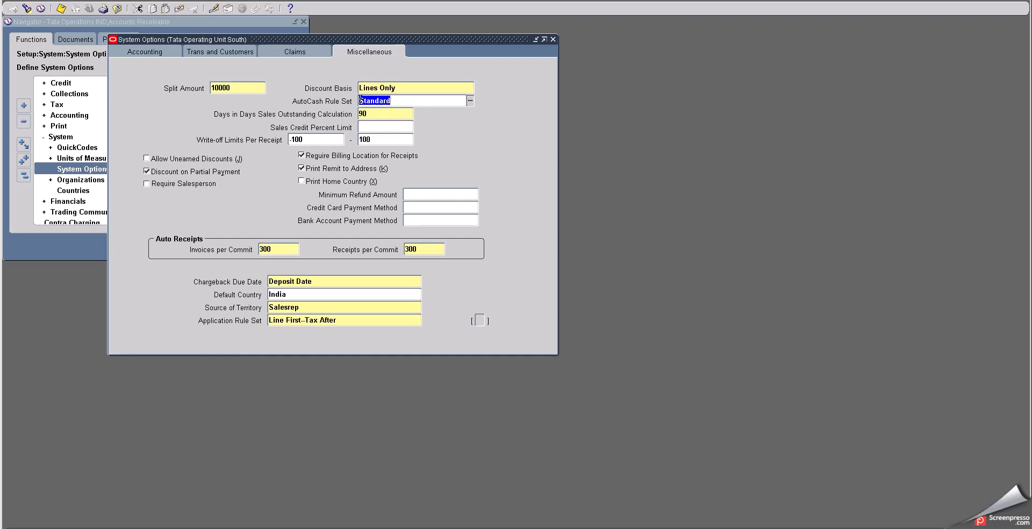
pyautogui.click(469, 101)
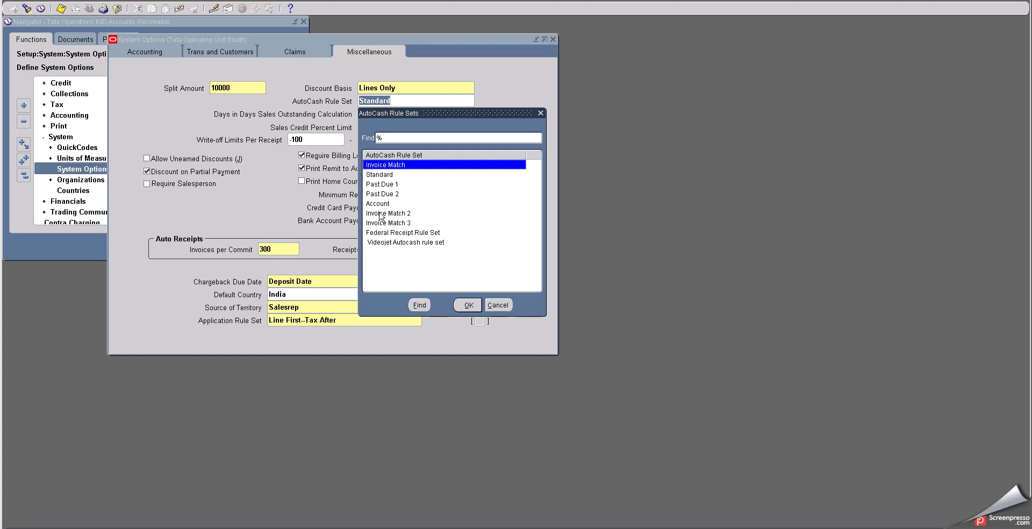
pyautogui.click(383, 174)
pyautogui.click(467, 305)
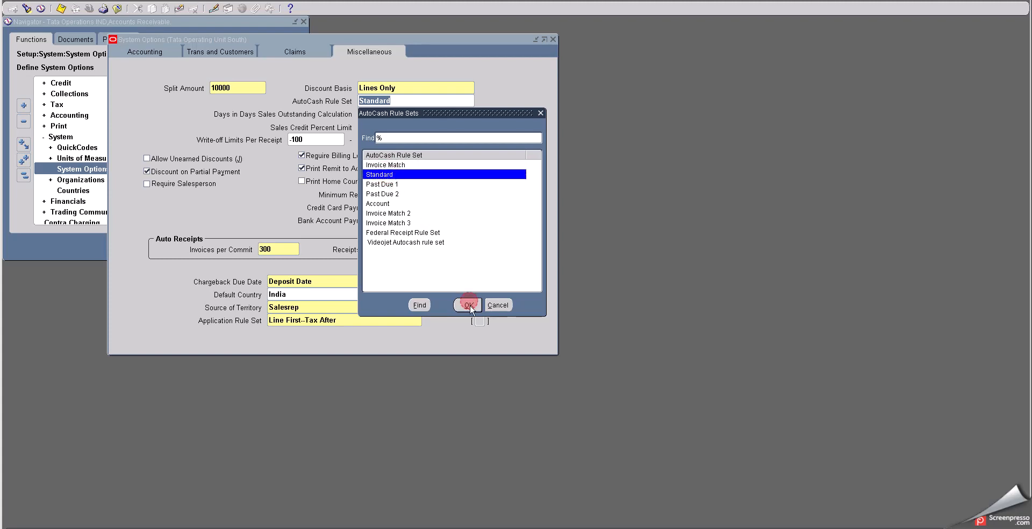
# - Examine the Split Amount, Days Sales Outstanding, Sales Credit Percent Limit, write-off limits, Auto Receipts commit sizes, Default Country and Source of Territory
pyautogui.click(238, 89)
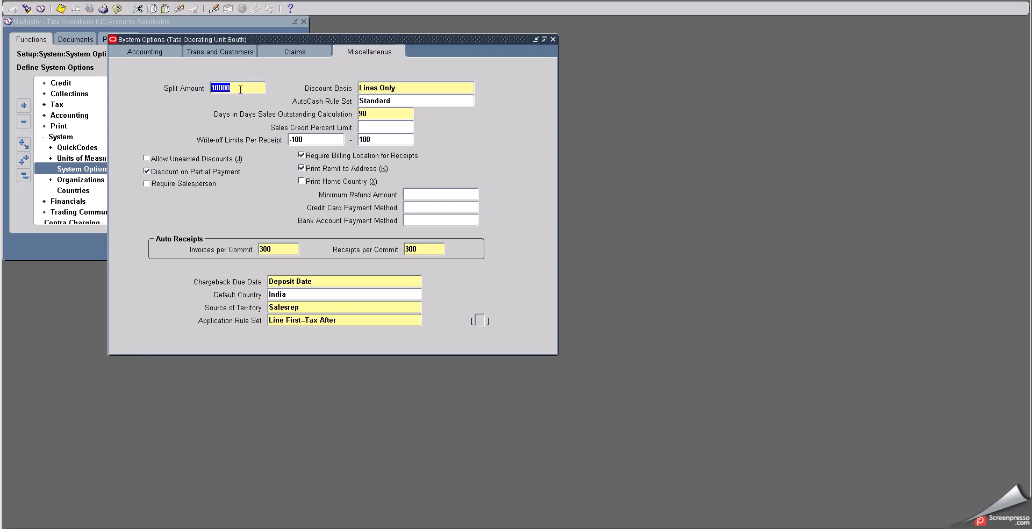
pyautogui.doubleClick(384, 118)
pyautogui.click(386, 118)
pyautogui.click(376, 128)
pyautogui.doubleClick(379, 141)
pyautogui.doubleClick(267, 249)
pyautogui.doubleClick(422, 247)
pyautogui.click(294, 294)
pyautogui.click(307, 308)
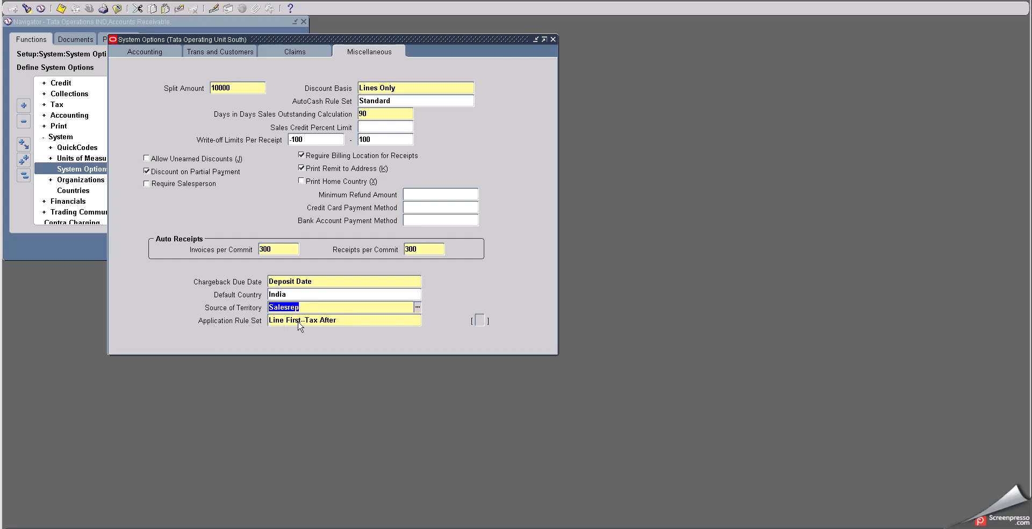
# - Set the Application Rule Set to Line And Tax Prorate
pyautogui.click(329, 323)
pyautogui.click(416, 319)
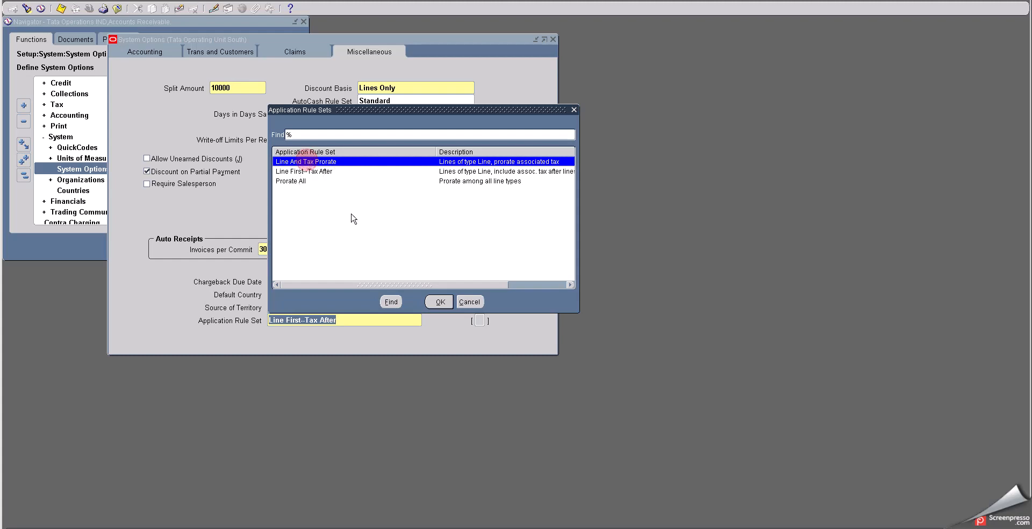
pyautogui.click(430, 303)
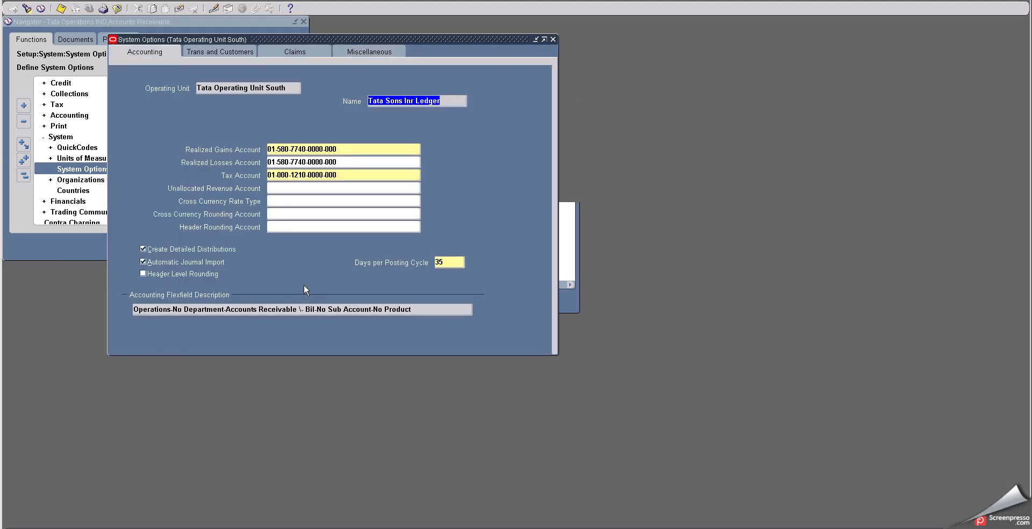
# - Return to the miscellaneous options and view the Chargeback Due Date choices, closing the list without a new selection
pyautogui.click(353, 50)
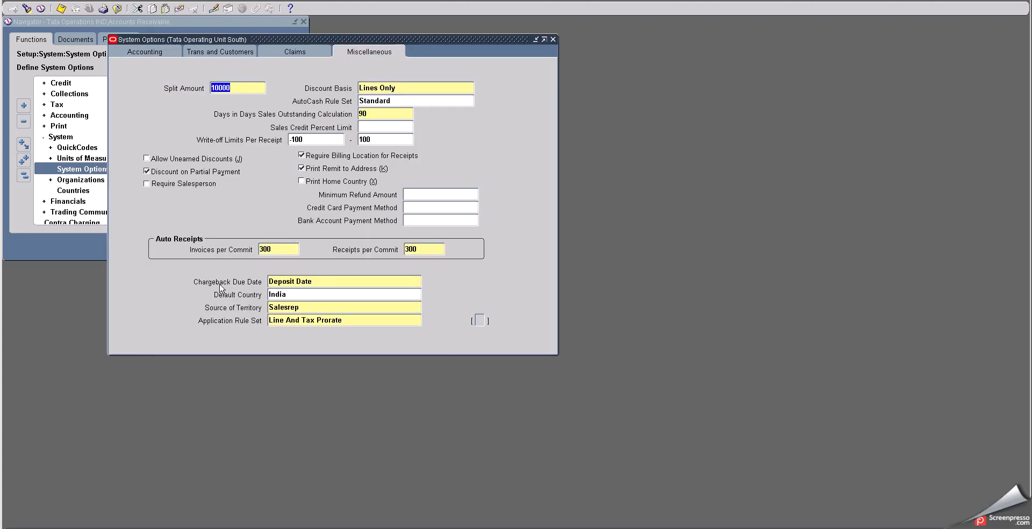
pyautogui.click(317, 282)
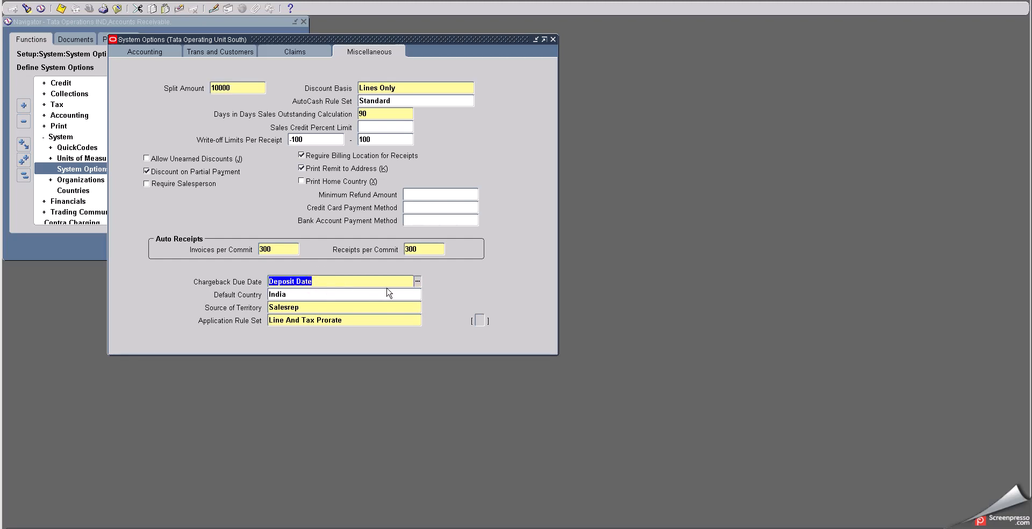
pyautogui.click(417, 281)
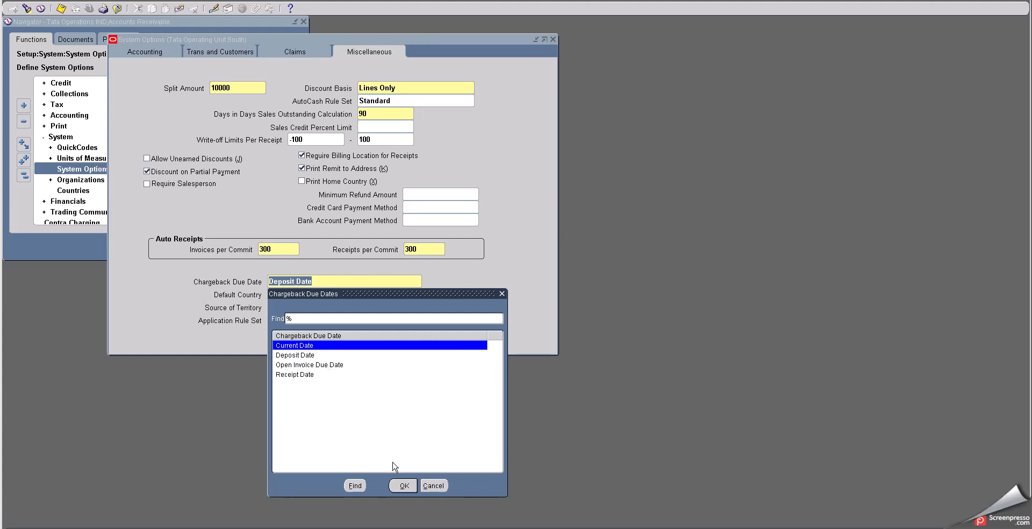
pyautogui.click(431, 486)
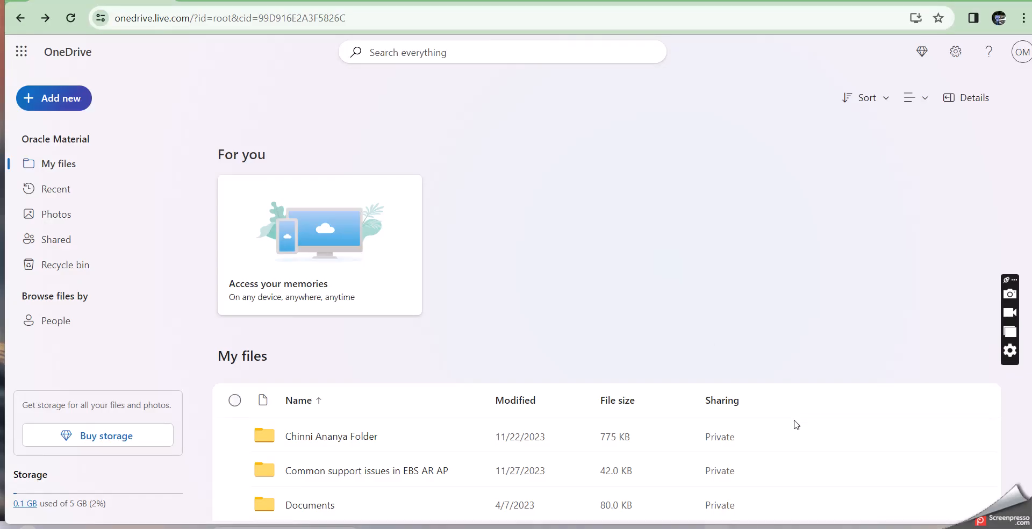
pyautogui.click(810, 526)
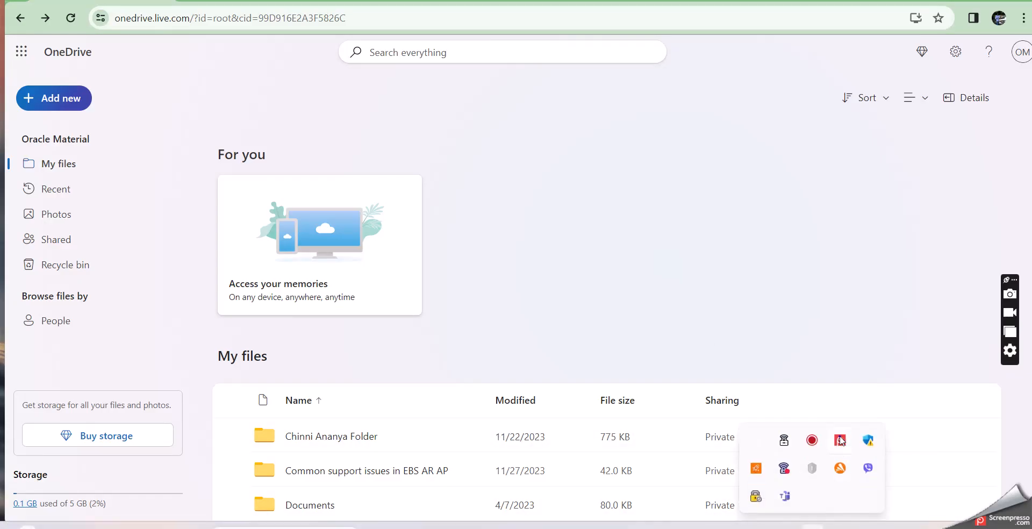
pyautogui.rightClick(840, 440)
pyautogui.click(742, 386)
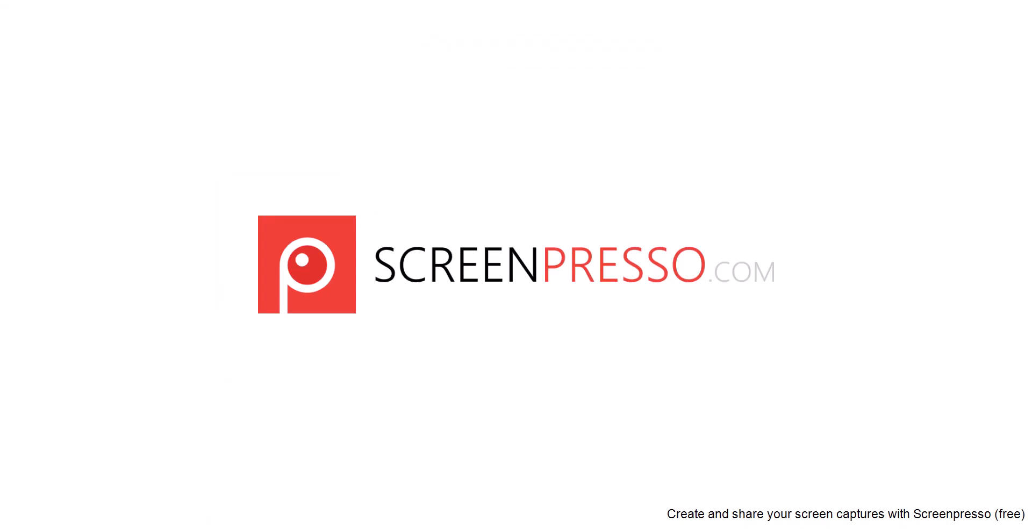